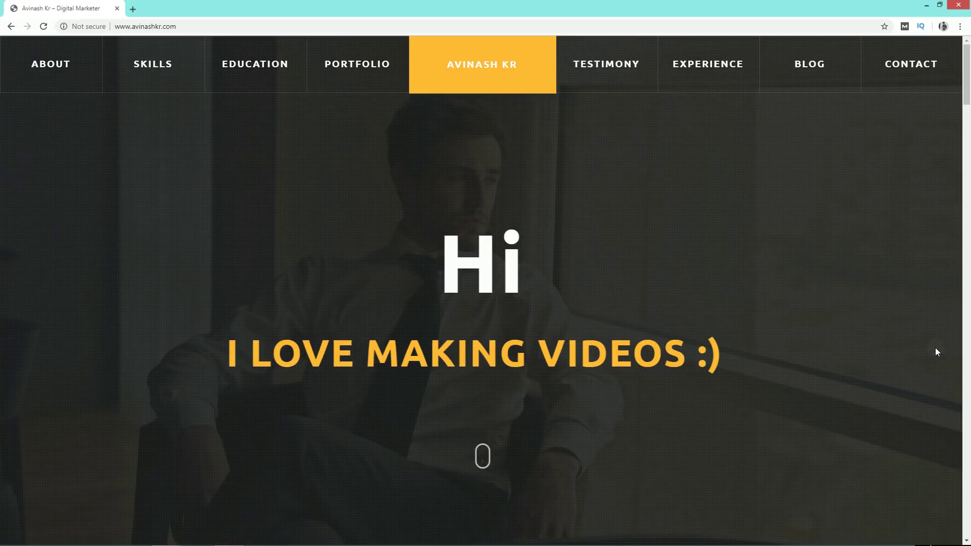
# Visit each avinashkr.com section, from About Me through Skills, Portfolio and Blog to Contact Me
pyautogui.click(483, 460)
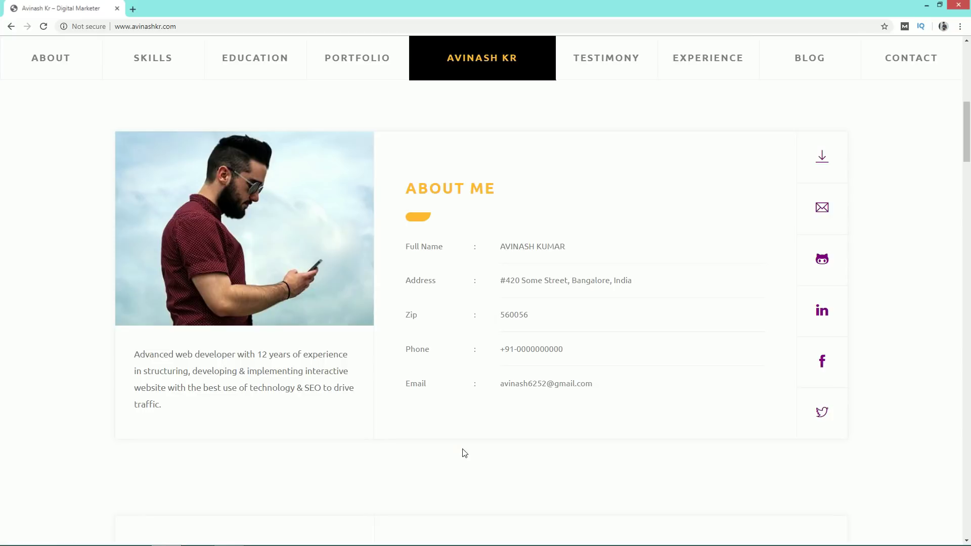
pyautogui.click(156, 65)
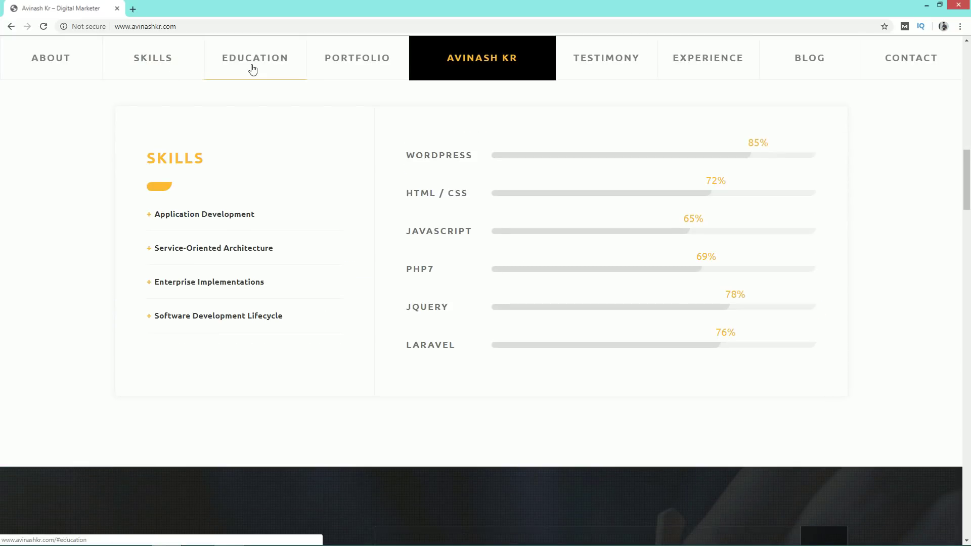
pyautogui.click(253, 69)
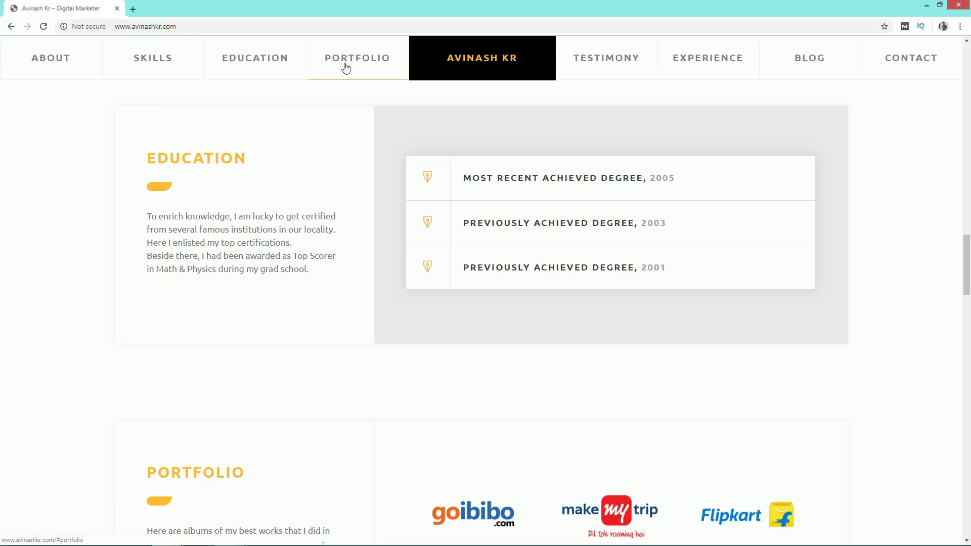
pyautogui.click(338, 69)
pyautogui.click(595, 68)
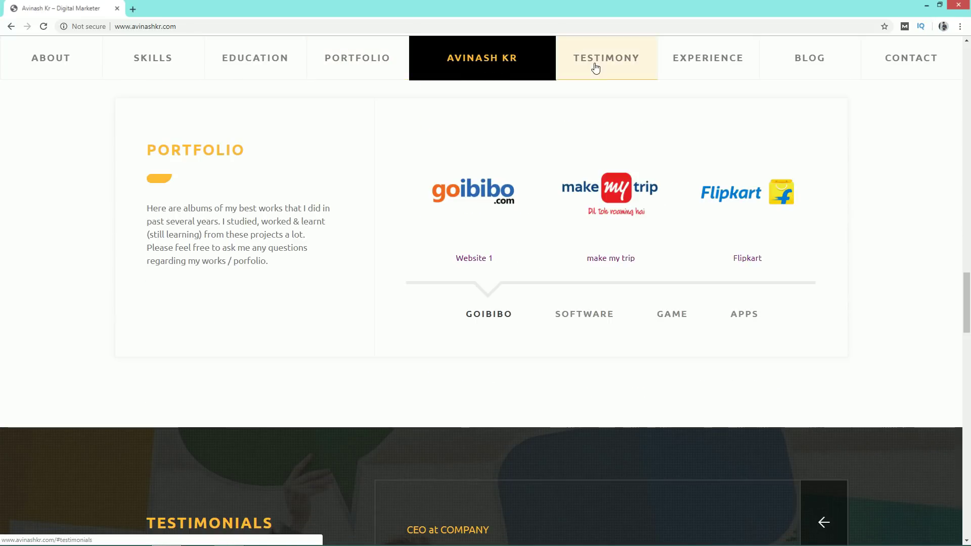
pyautogui.click(718, 62)
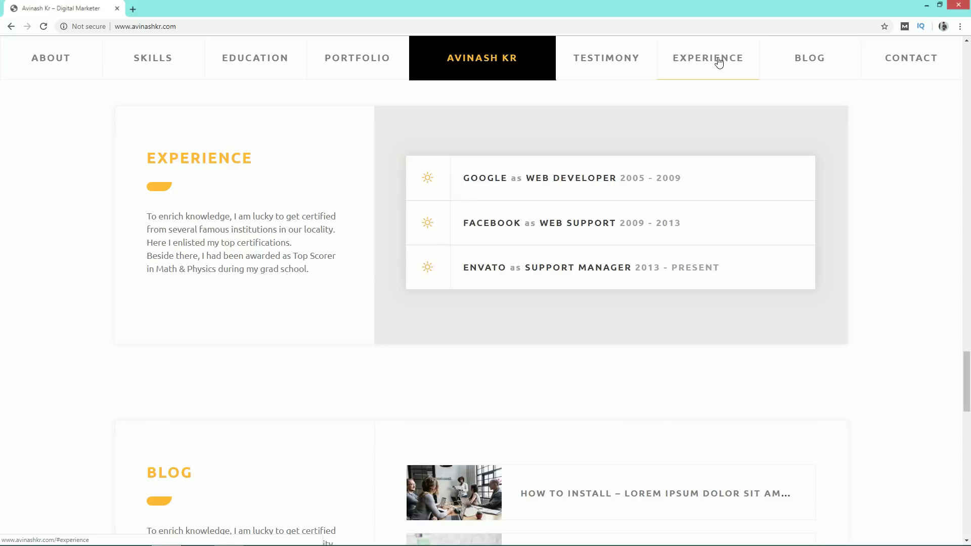
pyautogui.click(799, 61)
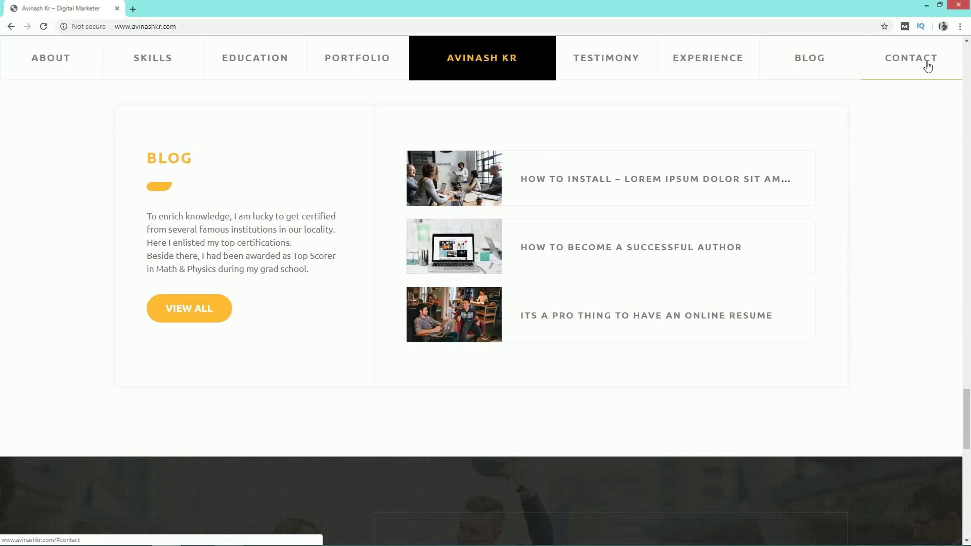
pyautogui.click(924, 64)
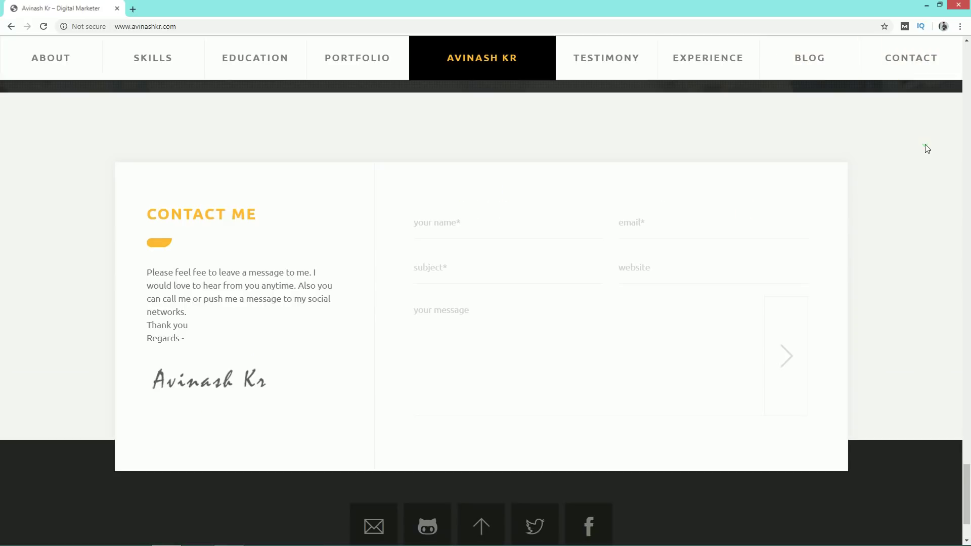
# Scroll back up to the top of the avinashkr.com page
pyautogui.scroll(-2, 925, 147)
pyautogui.scroll(1, 924, 147)
pyautogui.scroll(4, 924, 147)
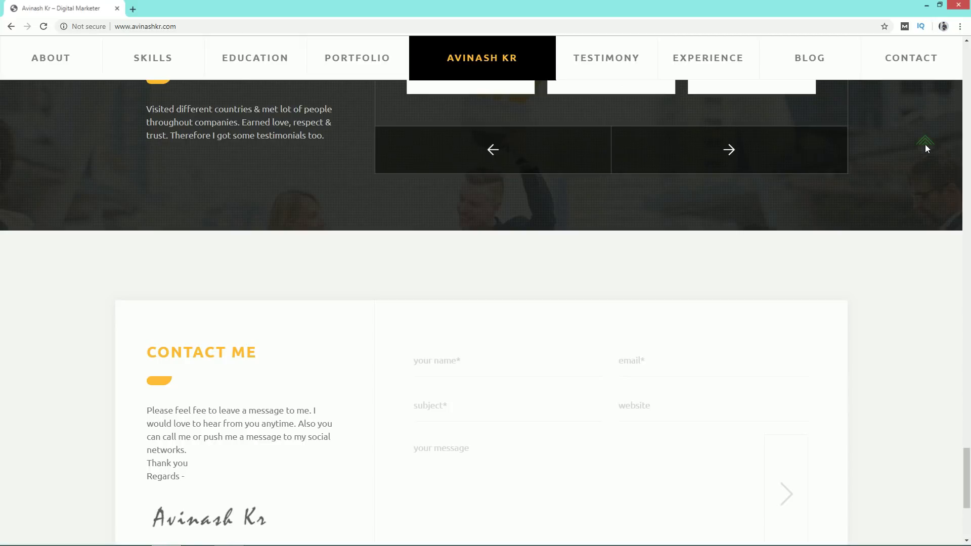
pyautogui.scroll(5, 926, 148)
pyautogui.scroll(6, 926, 149)
pyautogui.scroll(3, 926, 148)
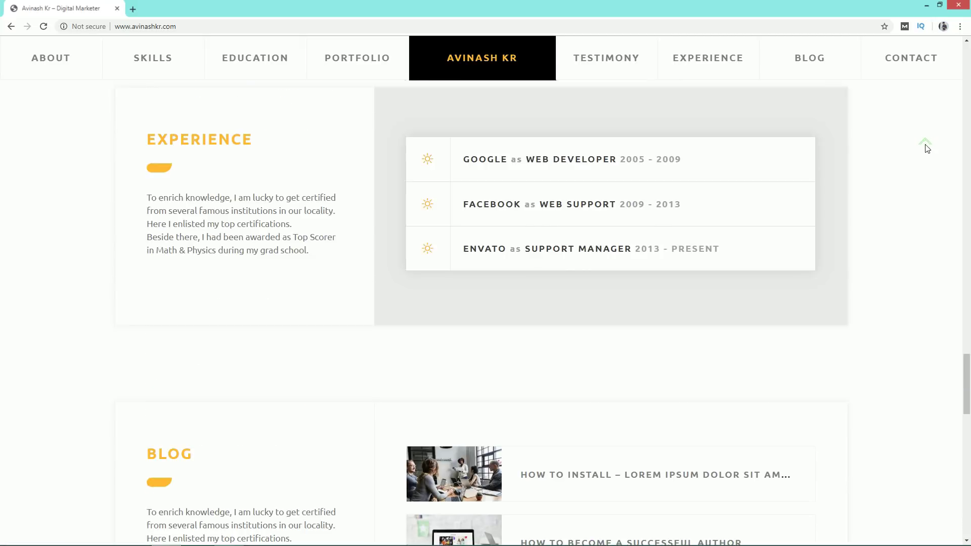
pyautogui.scroll(3, 927, 149)
pyautogui.scroll(4, 927, 149)
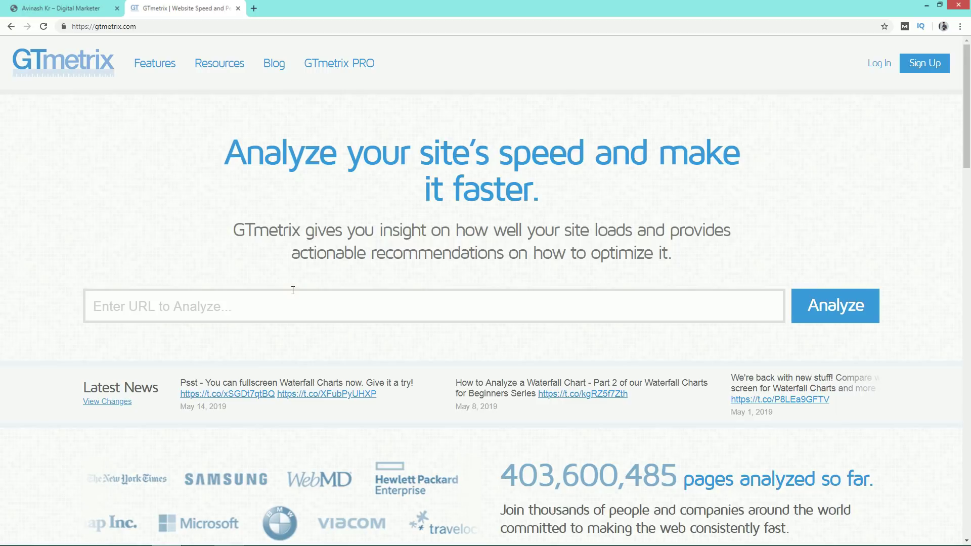
pyautogui.click(293, 290)
pyautogui.write('http://www.avinashkr.com/')
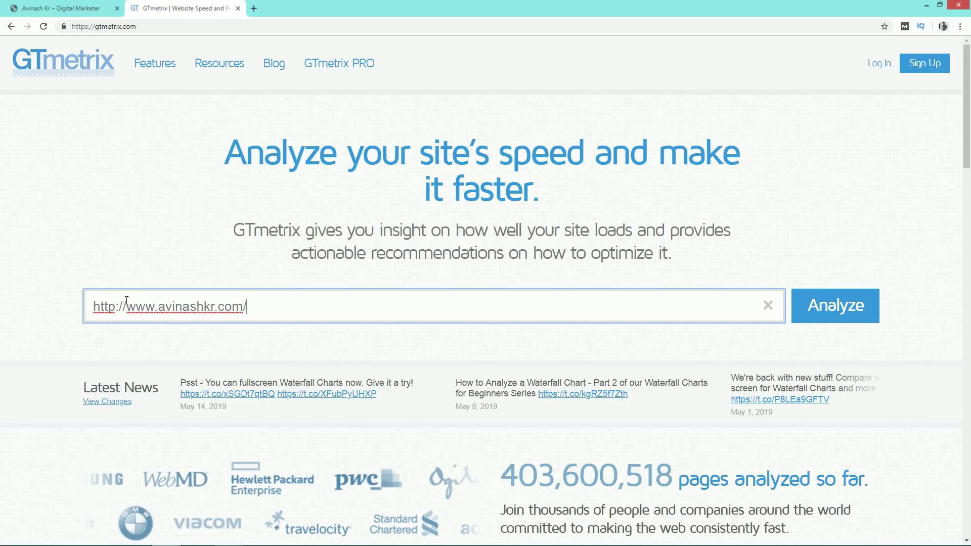
pyautogui.click(835, 306)
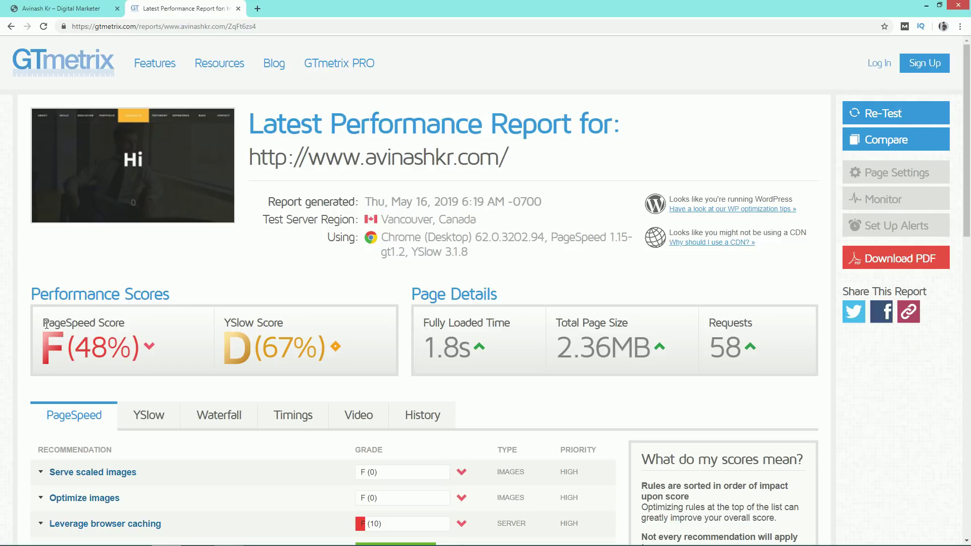
pyautogui.tripleClick(112, 325)
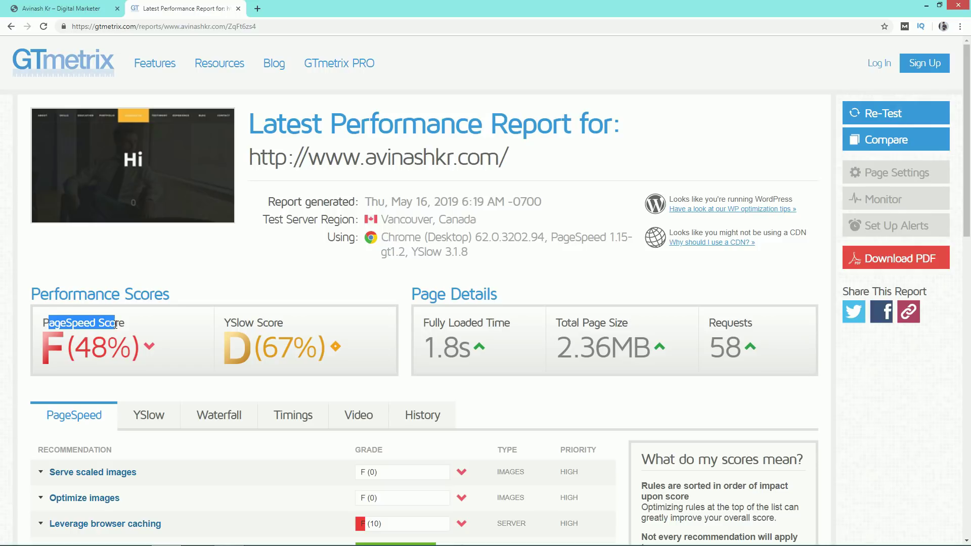
pyautogui.click(115, 325)
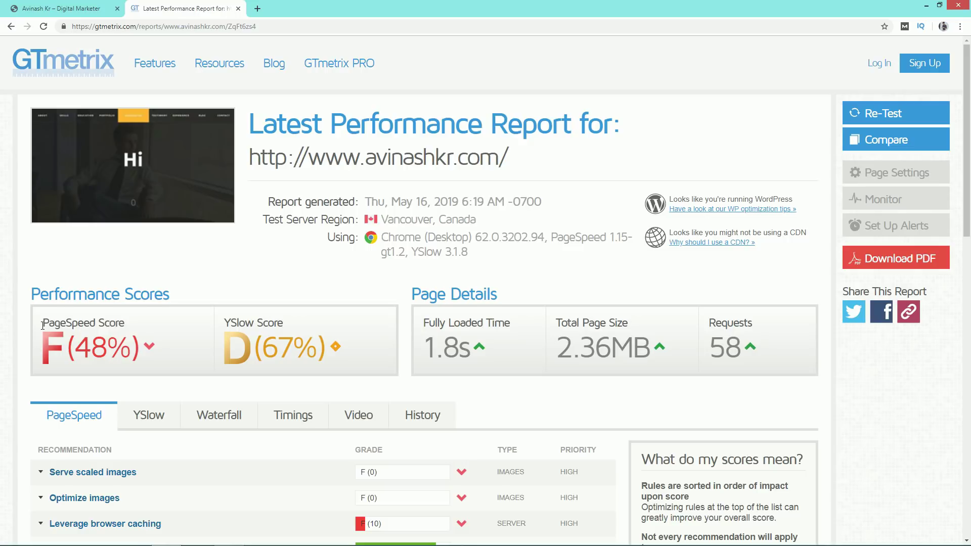
pyautogui.moveTo(42, 325); pyautogui.dragTo(104, 325)
pyautogui.click(296, 341)
pyautogui.moveTo(229, 323); pyautogui.dragTo(273, 322)
# Highlight the WP Rocket web address and the 'Make WordPress Load Fast' headline on its homepage
pyautogui.click(457, 322)
pyautogui.tripleClick(451, 325)
pyautogui.click(451, 325)
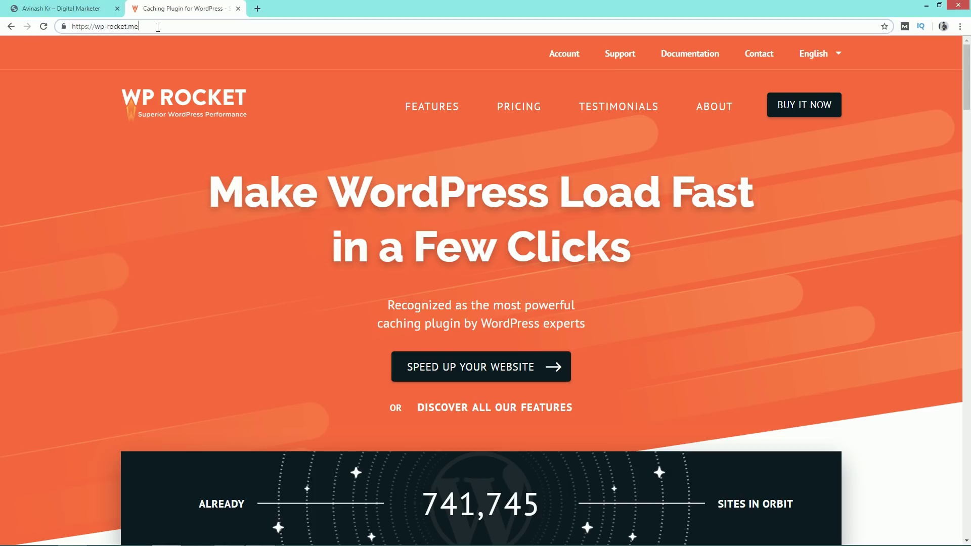
pyautogui.tripleClick(158, 28)
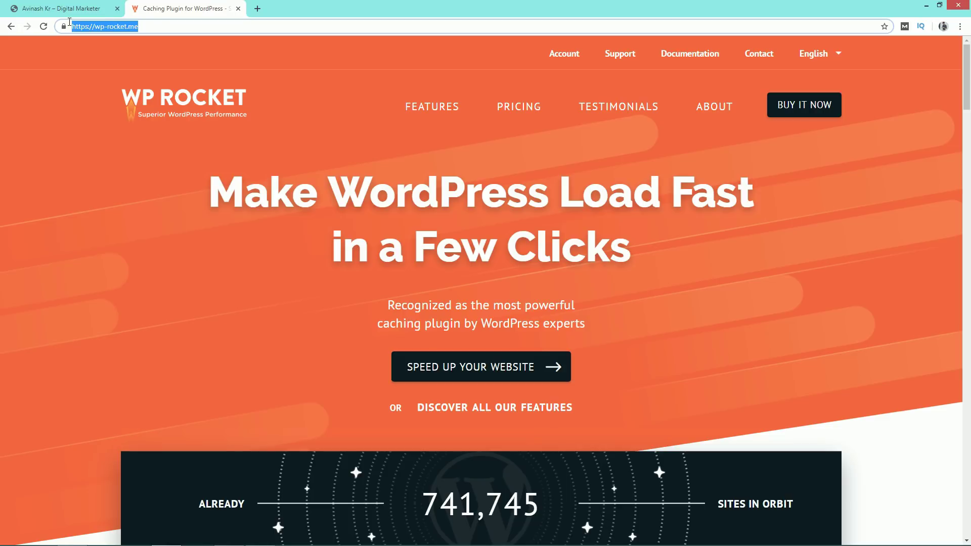
pyautogui.click(158, 22)
pyautogui.moveTo(170, 22); pyautogui.dragTo(70, 28)
pyautogui.click(134, 26)
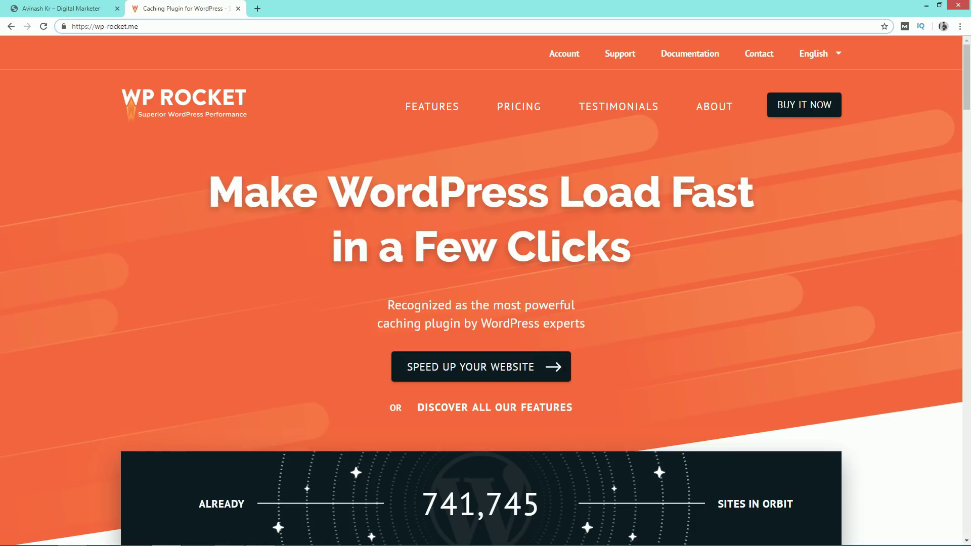
pyautogui.moveTo(219, 193)
pyautogui.mouseDown()
pyautogui.moveTo(754, 187)
pyautogui.moveTo(536, 243)
pyautogui.moveTo(631, 238)
pyautogui.mouseUp()
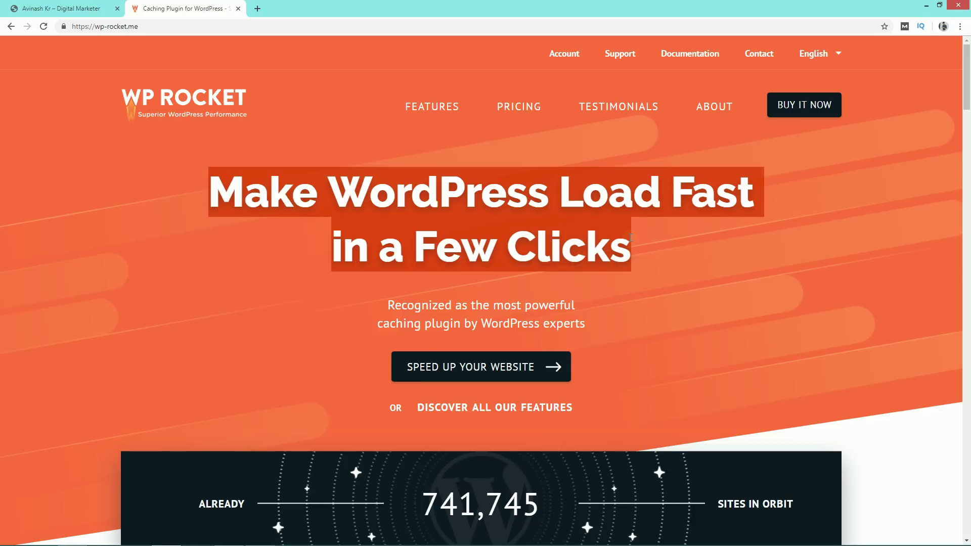
pyautogui.click(631, 237)
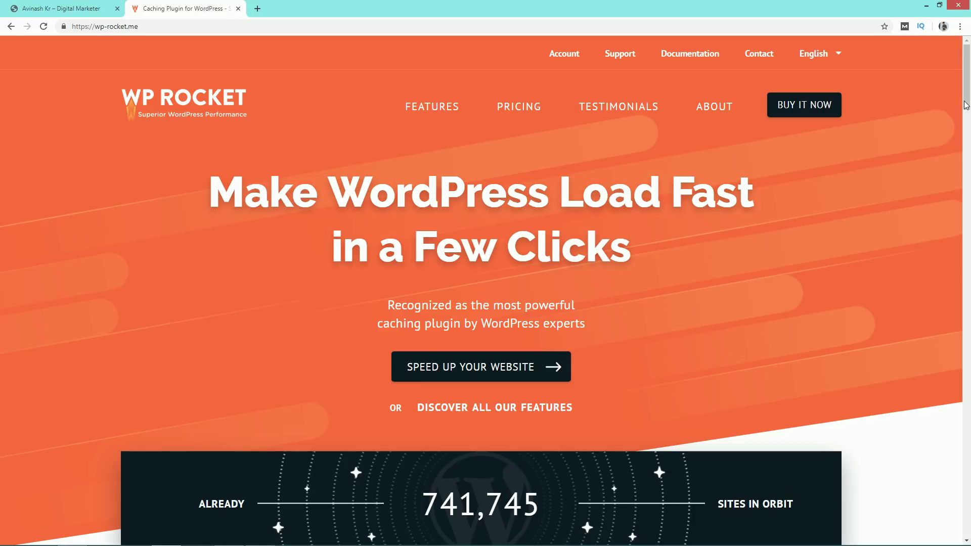
pyautogui.moveTo(967, 106); pyautogui.dragTo(967, 169)
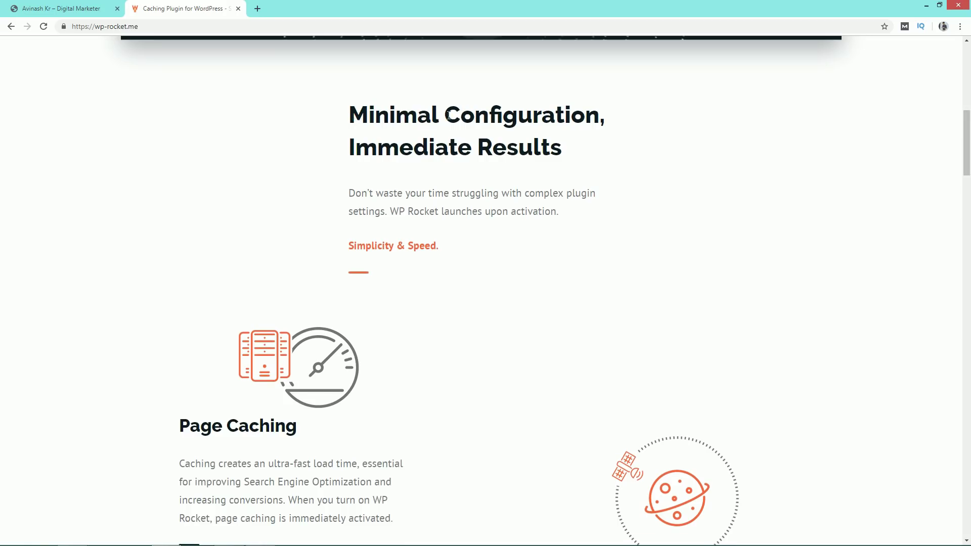
pyautogui.moveTo(355, 118)
pyautogui.mouseDown()
pyautogui.moveTo(643, 111)
pyautogui.moveTo(432, 148)
pyautogui.moveTo(566, 153)
pyautogui.mouseUp()
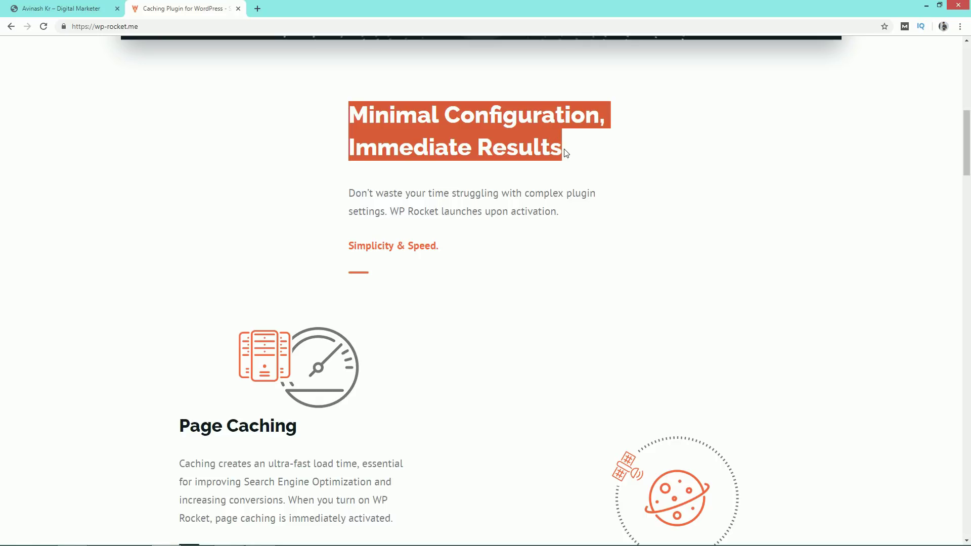
pyautogui.click(566, 153)
pyautogui.scroll(-5, 524, 191)
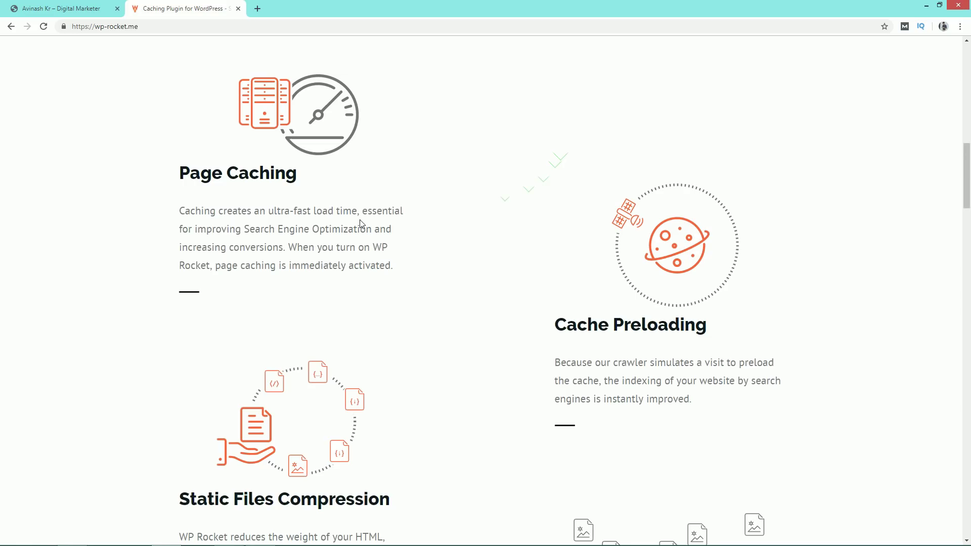
pyautogui.tripleClick(199, 173)
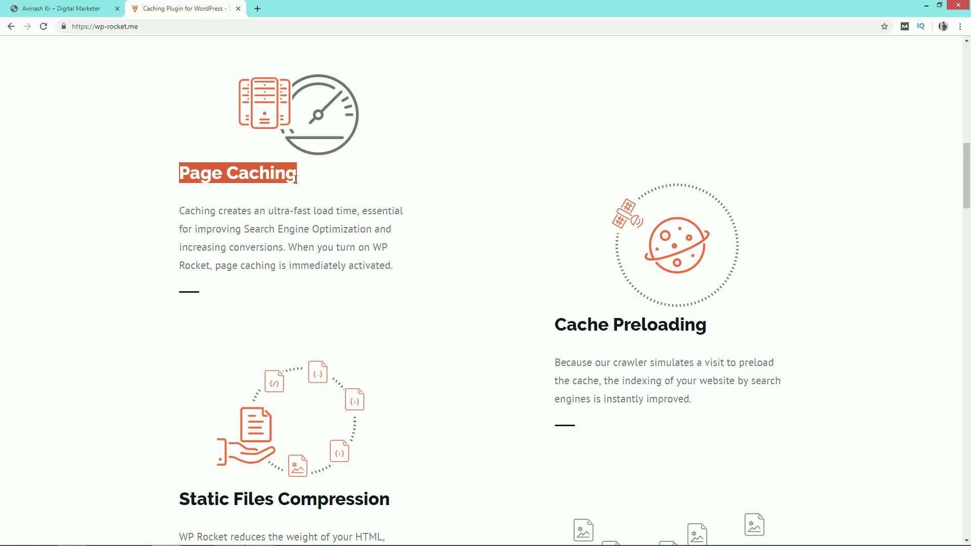
pyautogui.click(455, 283)
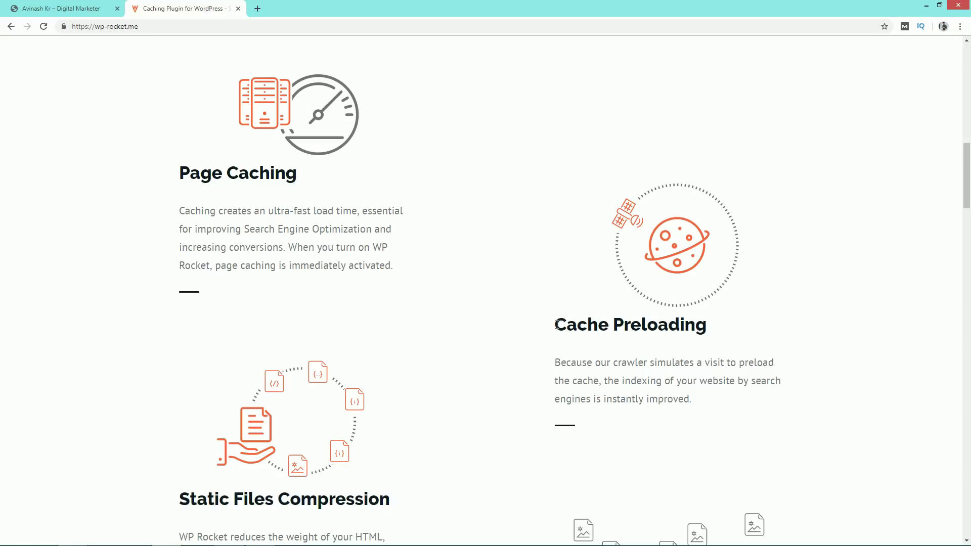
pyautogui.moveTo(555, 324); pyautogui.dragTo(705, 327)
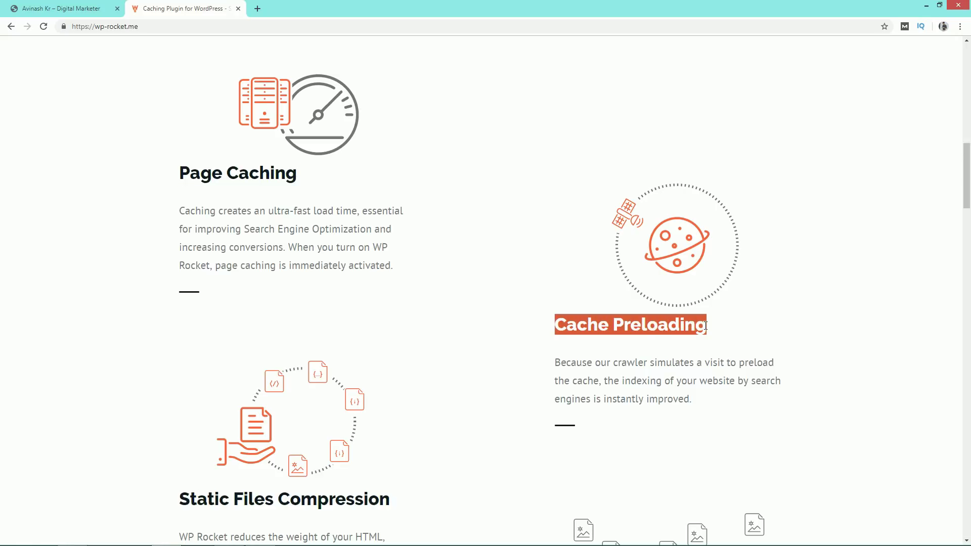
pyautogui.click(706, 326)
pyautogui.moveTo(555, 324); pyautogui.dragTo(686, 320)
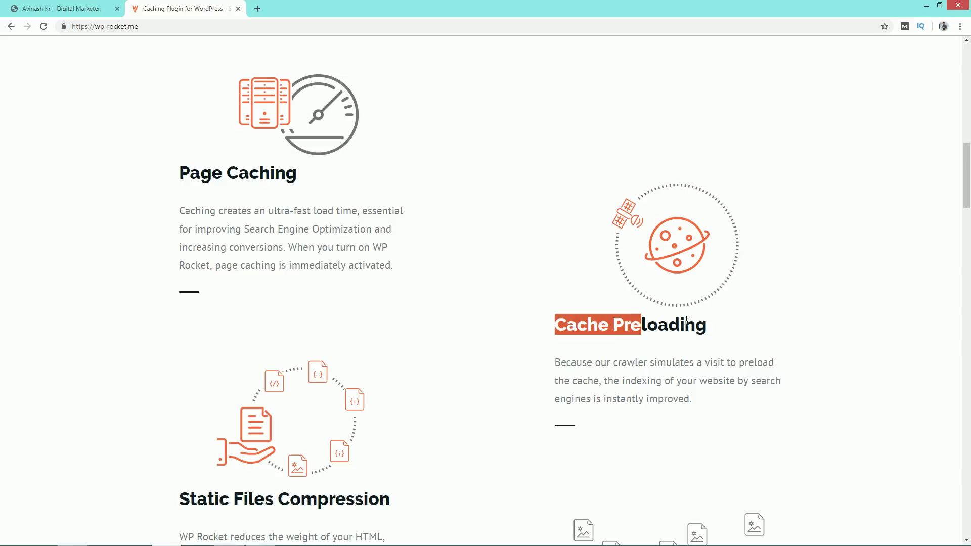
pyautogui.scroll(-5, 303, 341)
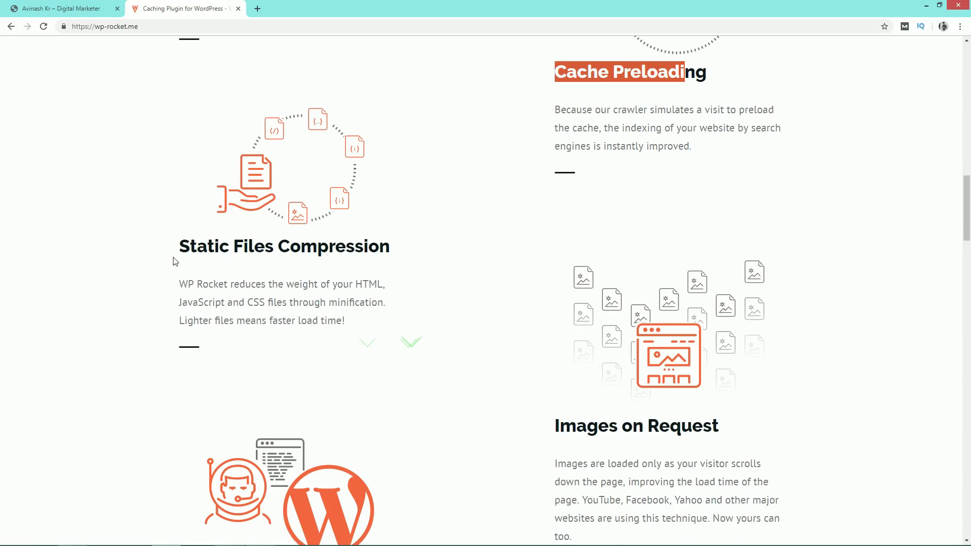
pyautogui.moveTo(178, 251); pyautogui.dragTo(398, 251)
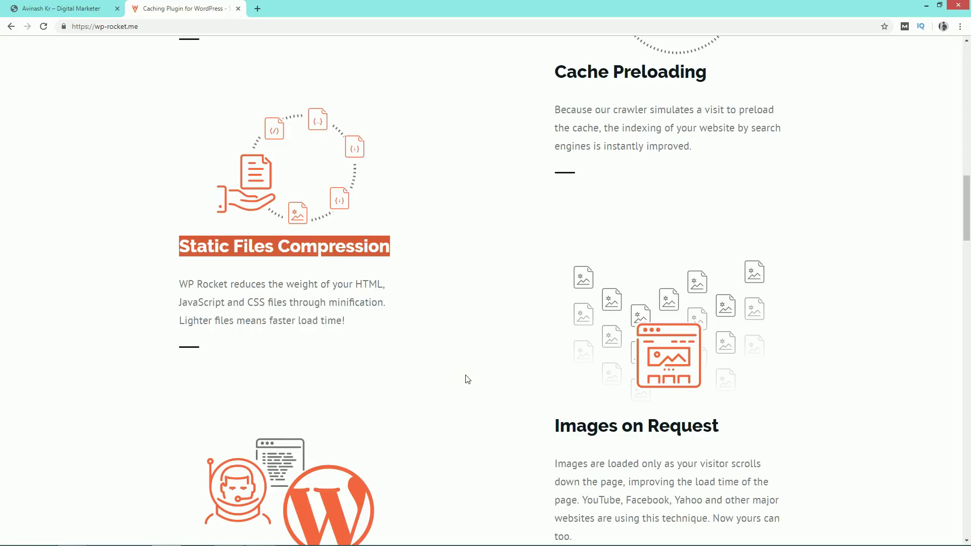
pyautogui.moveTo(555, 425); pyautogui.dragTo(719, 427)
pyautogui.scroll(-1, 718, 430)
pyautogui.scroll(-1, 721, 432)
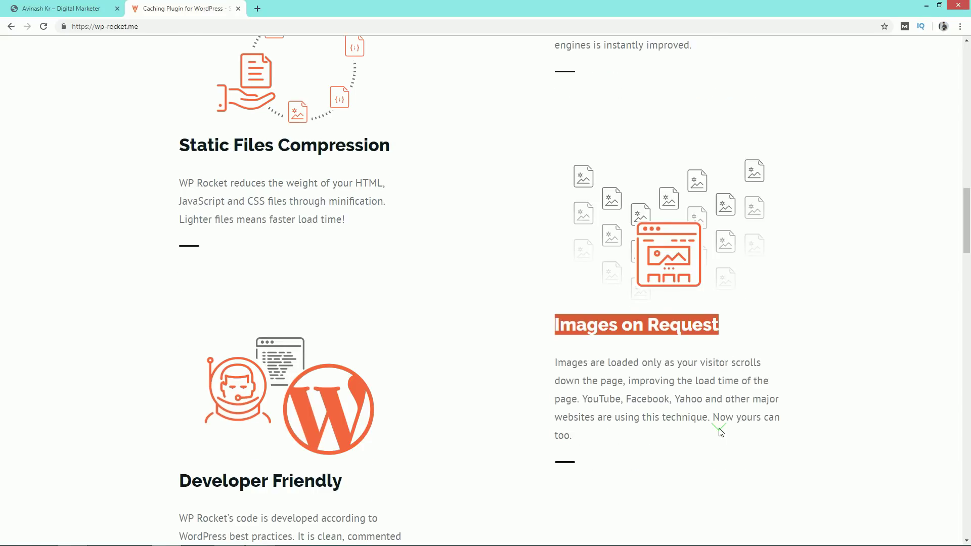
pyautogui.scroll(-2, 721, 431)
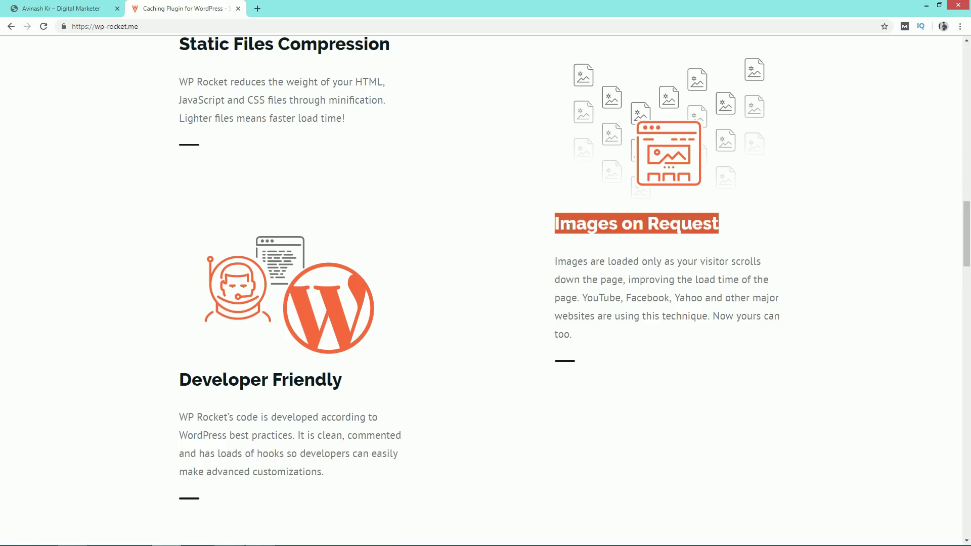
pyautogui.moveTo(558, 263); pyautogui.dragTo(748, 281)
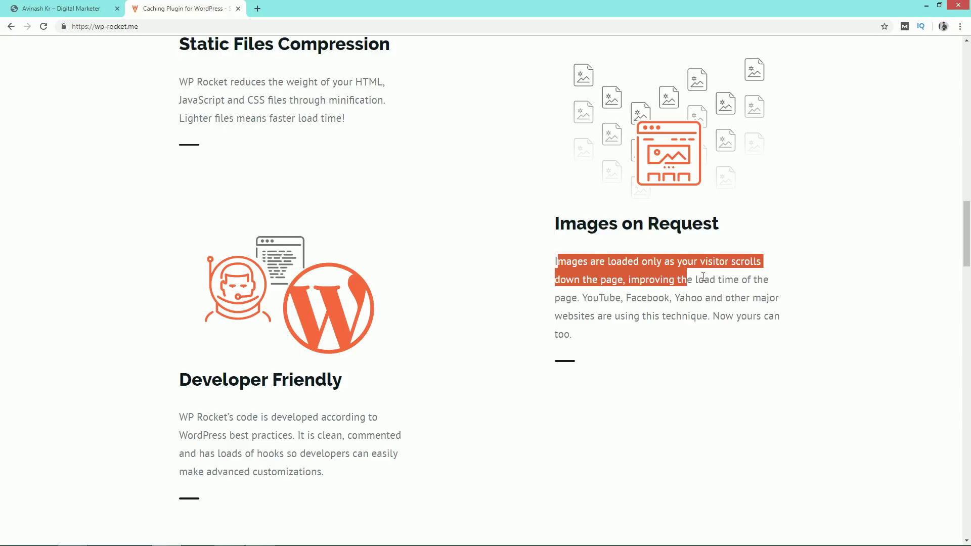
pyautogui.click(748, 281)
pyautogui.scroll(-4, 748, 282)
pyautogui.moveTo(191, 178); pyautogui.dragTo(298, 179)
pyautogui.click(292, 180)
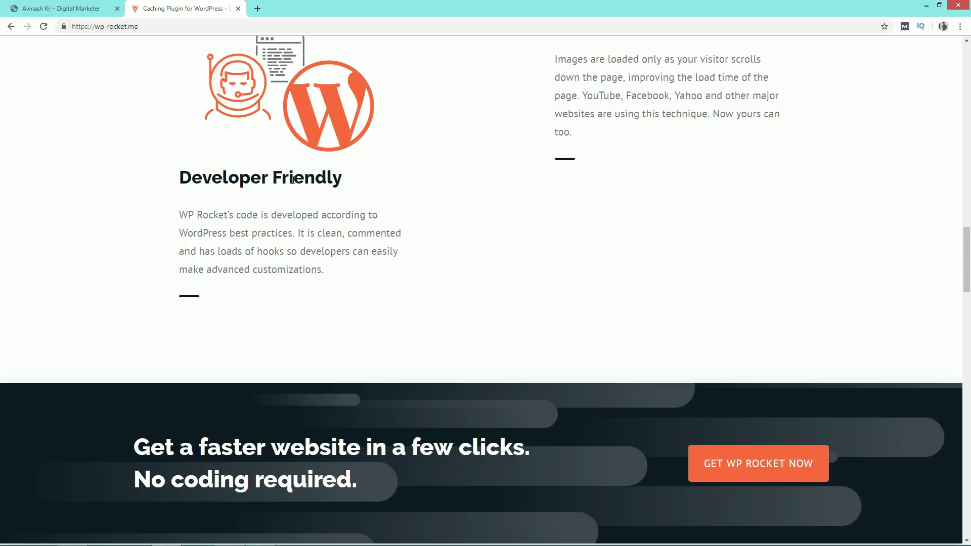
pyautogui.scroll(5, 331, 243)
pyautogui.scroll(4, 333, 245)
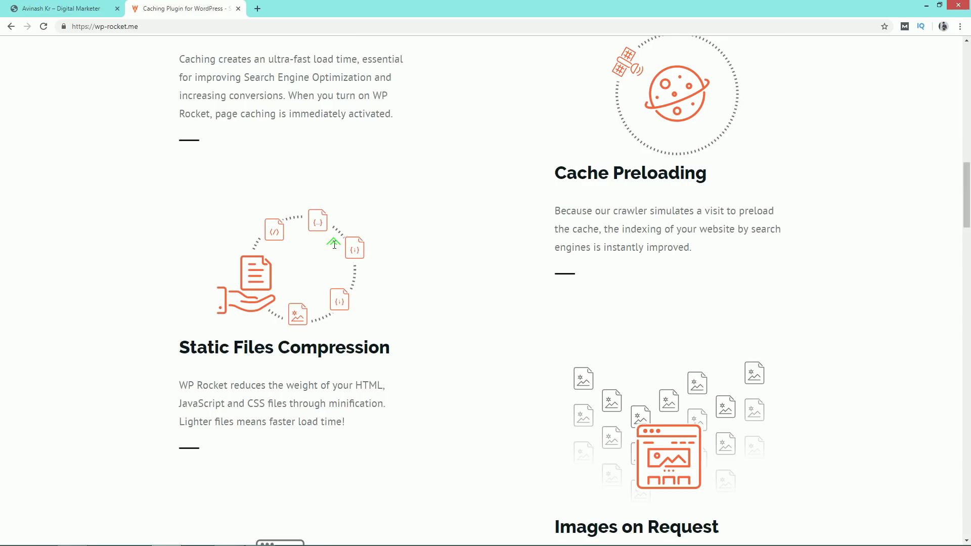
pyautogui.scroll(5, 334, 248)
pyautogui.scroll(8, 334, 248)
pyautogui.scroll(5, 333, 244)
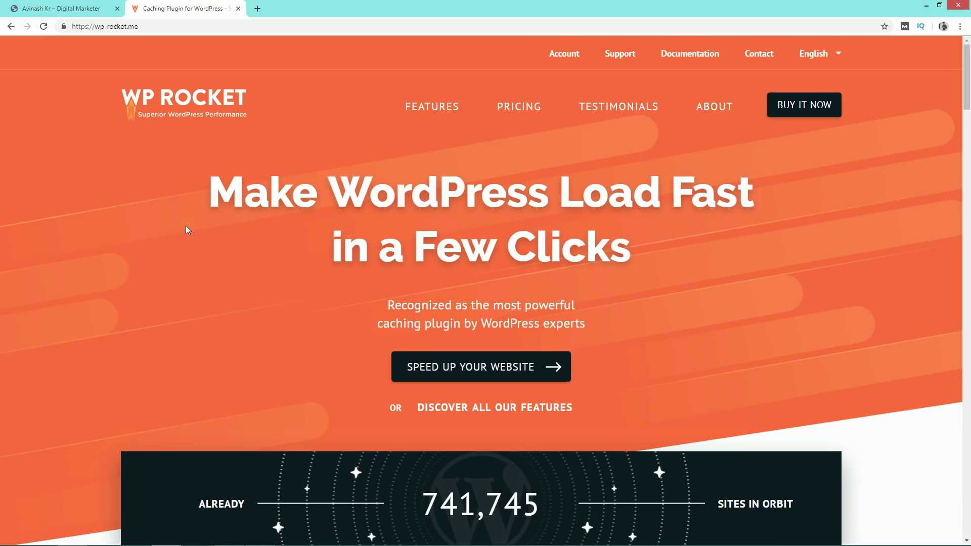
# Review WP Rocket's Features comparison against Hyper Cache, WP Super Cache and W3 Total Cache, then go to Pricing
pyautogui.click(440, 116)
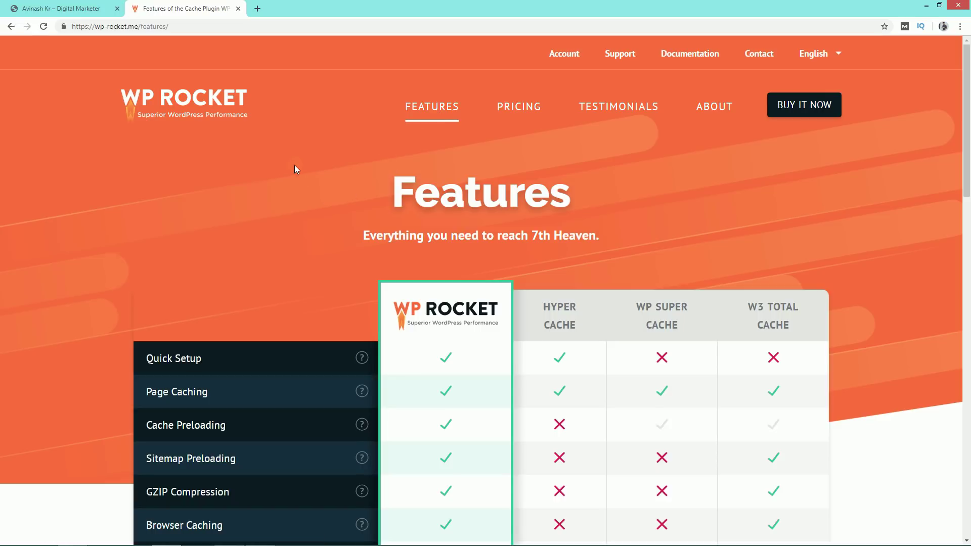
pyautogui.scroll(-2, 294, 166)
pyautogui.scroll(2, 273, 168)
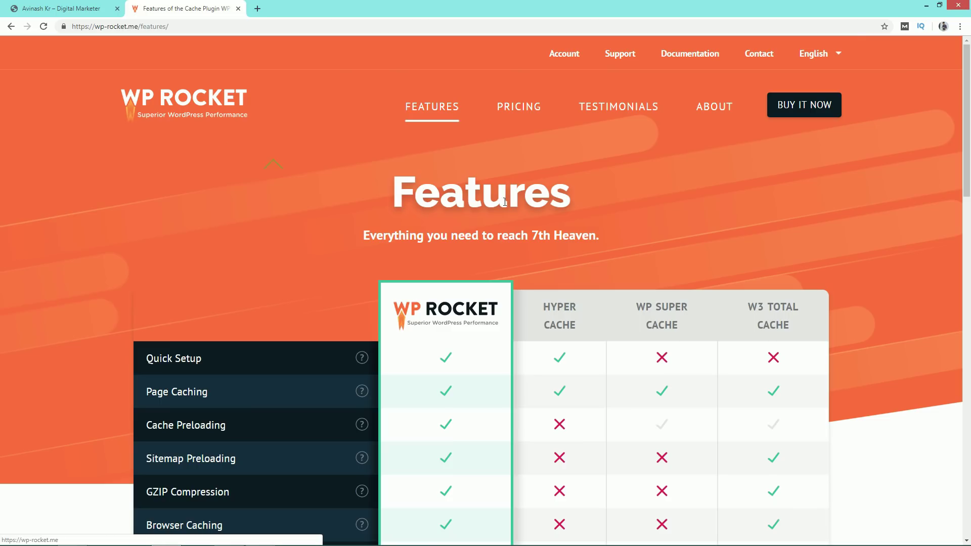
pyautogui.scroll(-1, 471, 266)
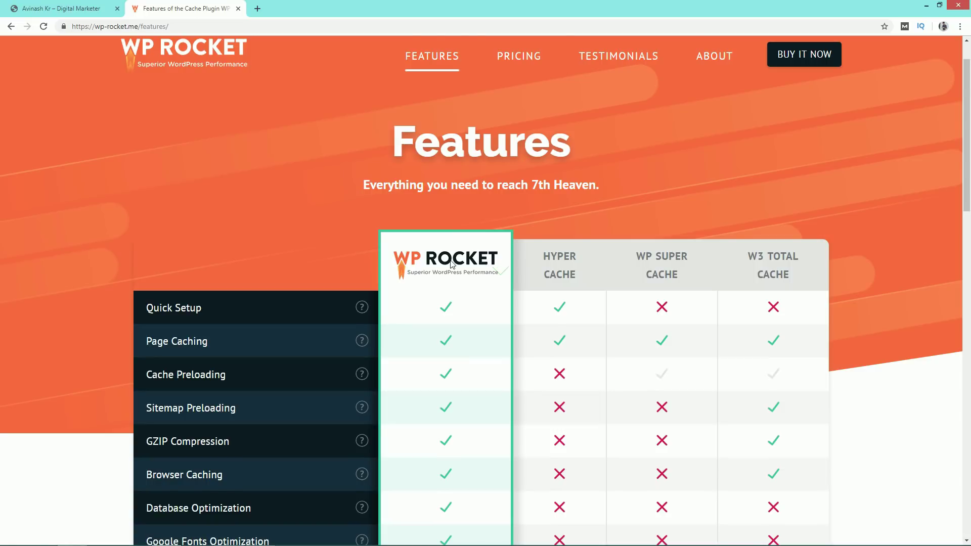
pyautogui.scroll(-2, 451, 263)
pyautogui.scroll(-2, 615, 166)
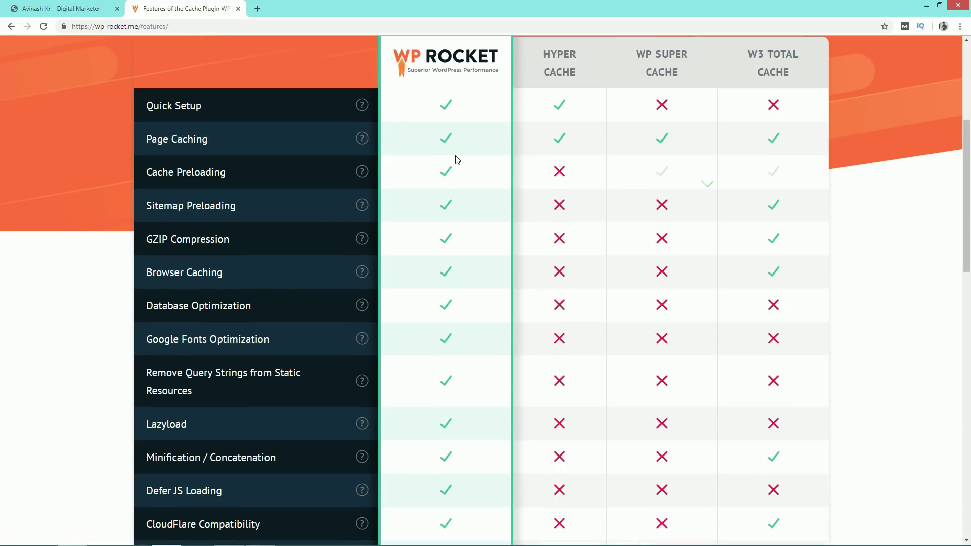
pyautogui.scroll(1, 581, 186)
pyautogui.scroll(4, 486, 273)
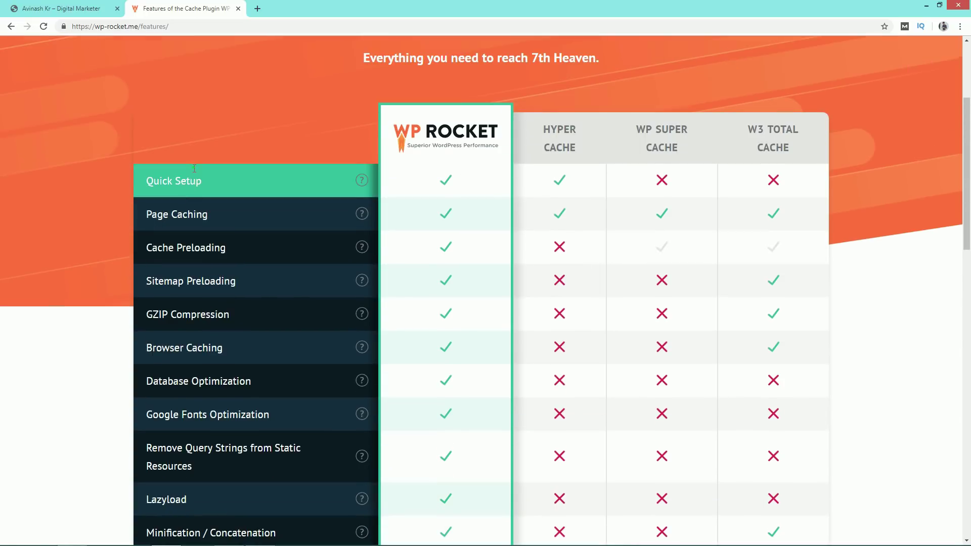
pyautogui.click(809, 112)
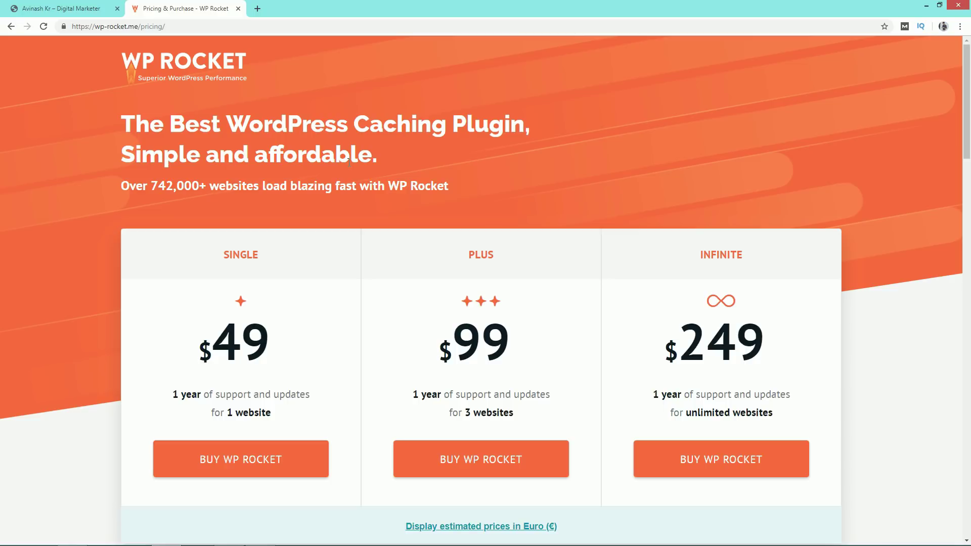
# Choose the $49 Single plan for one website from WP Rocket's pricing plans
pyautogui.scroll(-2, 111, 169)
pyautogui.scroll(-1, 111, 169)
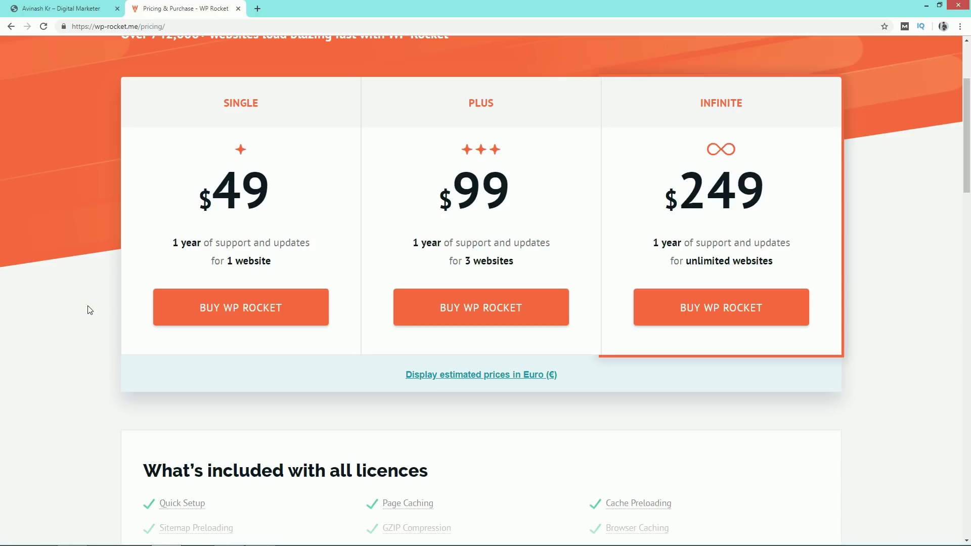
pyautogui.click(257, 307)
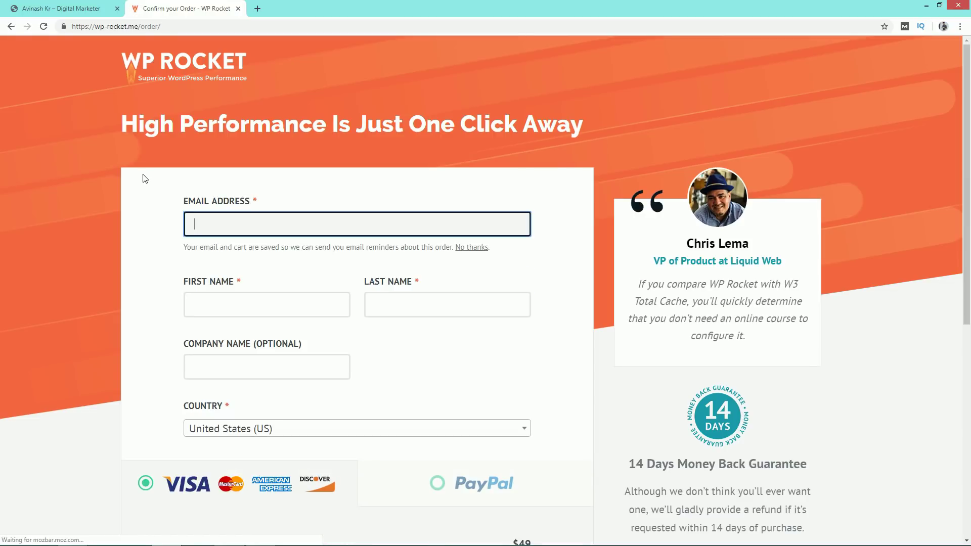
# Scroll through the WP Rocket order form, highlighting its fields and the COUNTRY label
pyautogui.scroll(-1, 144, 178)
pyautogui.moveTo(185, 150)
pyautogui.mouseDown()
pyautogui.moveTo(397, 234)
pyautogui.moveTo(234, 294)
pyautogui.mouseUp()
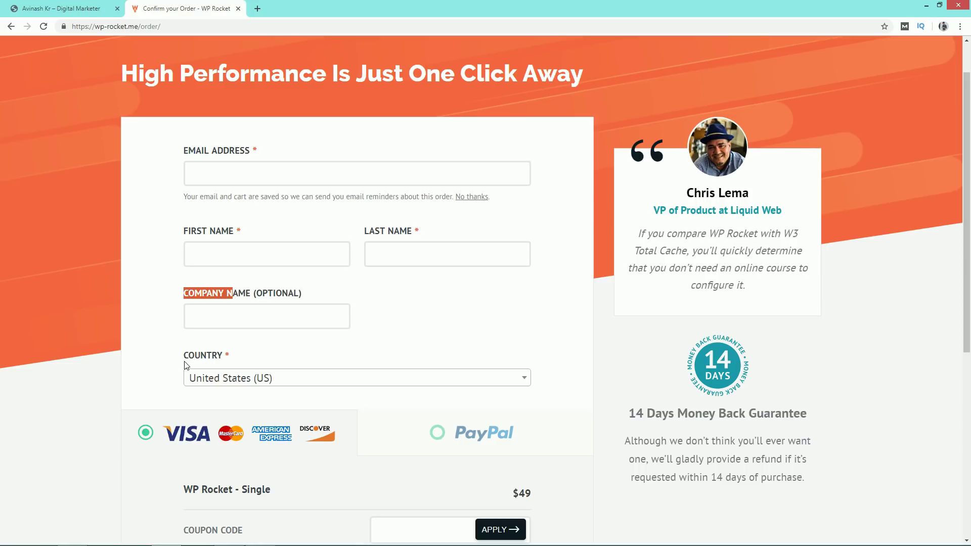
pyautogui.moveTo(184, 355); pyautogui.dragTo(219, 358)
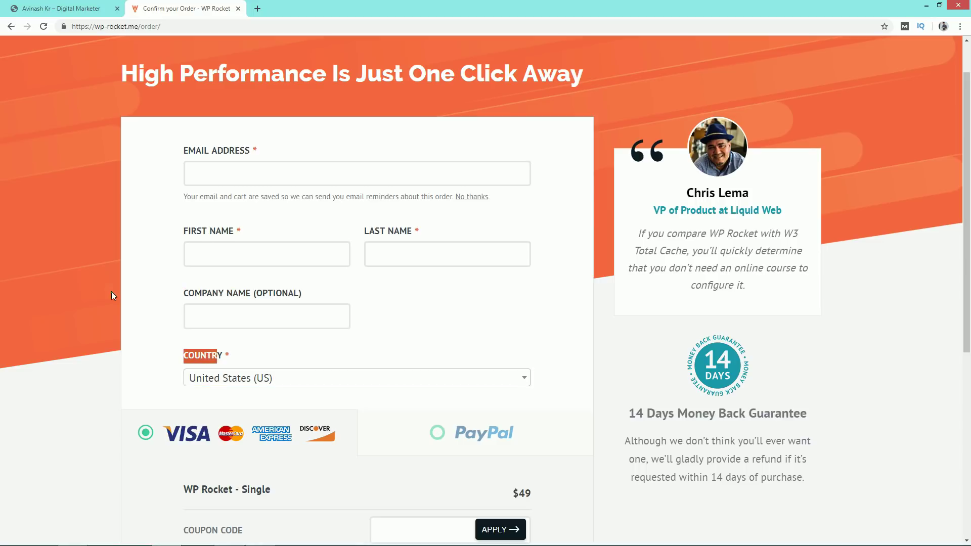
pyautogui.scroll(-2, 112, 291)
pyautogui.scroll(-1, 115, 283)
pyautogui.scroll(-1, 119, 298)
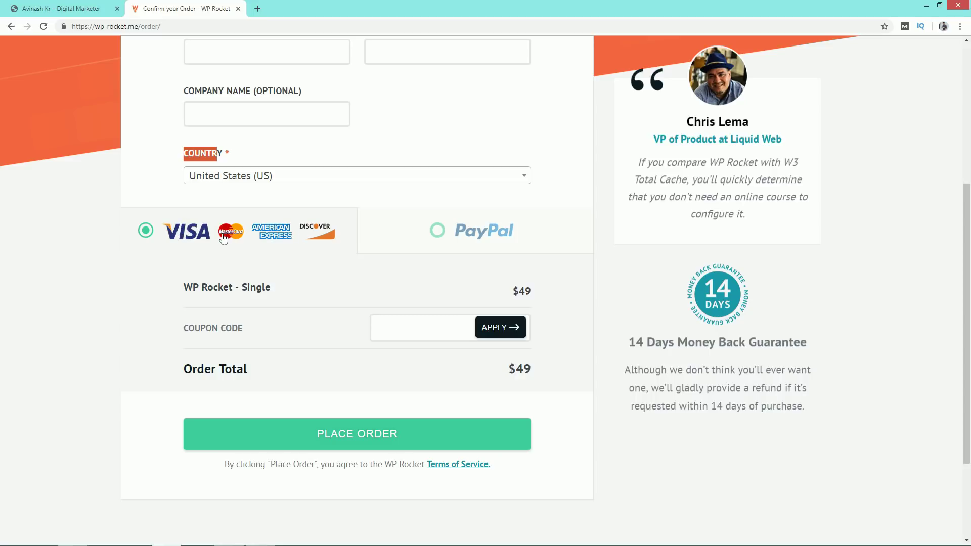
# Switch payment to PayPal and back to card, then place the $49 Single order
pyautogui.click(454, 240)
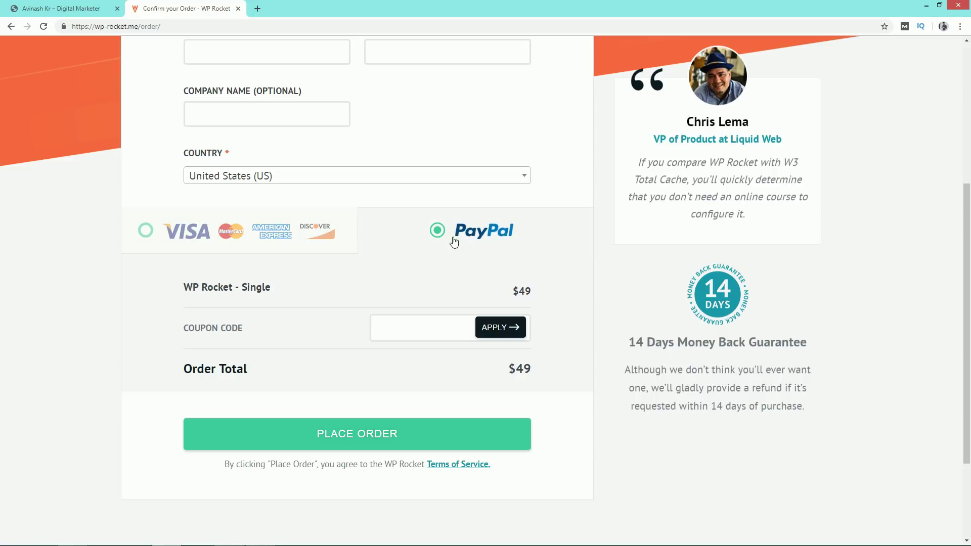
pyautogui.click(213, 236)
pyautogui.scroll(-2, 203, 235)
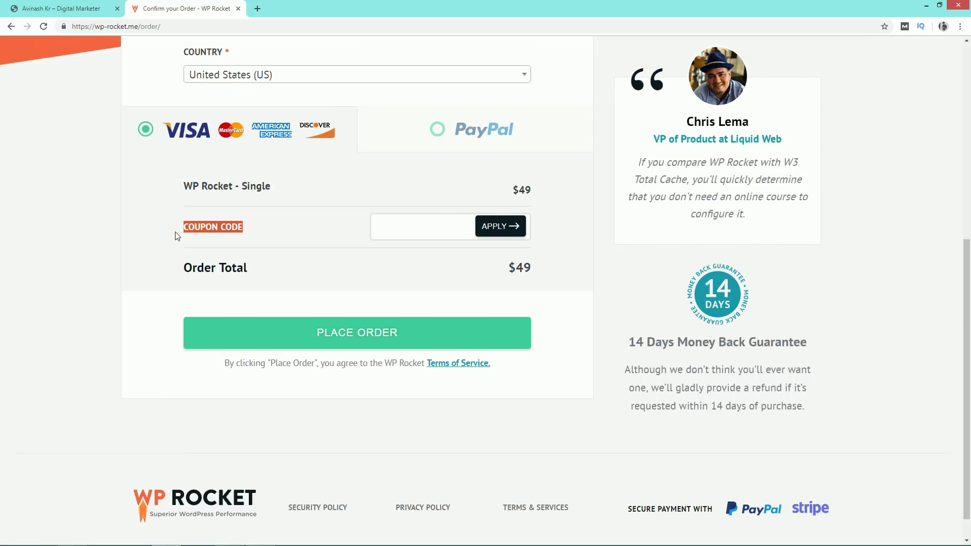
pyautogui.click(386, 347)
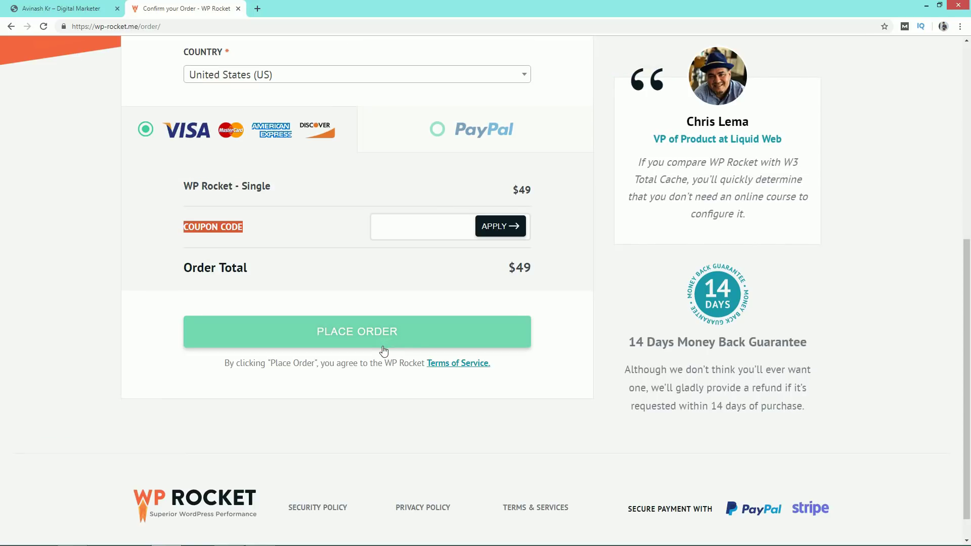
pyautogui.click(161, 230)
# Upload wp-rocket_3.3.2.zip through Plugins > Add New > Upload Plugin and install it
pyautogui.scroll(-1, 159, 231)
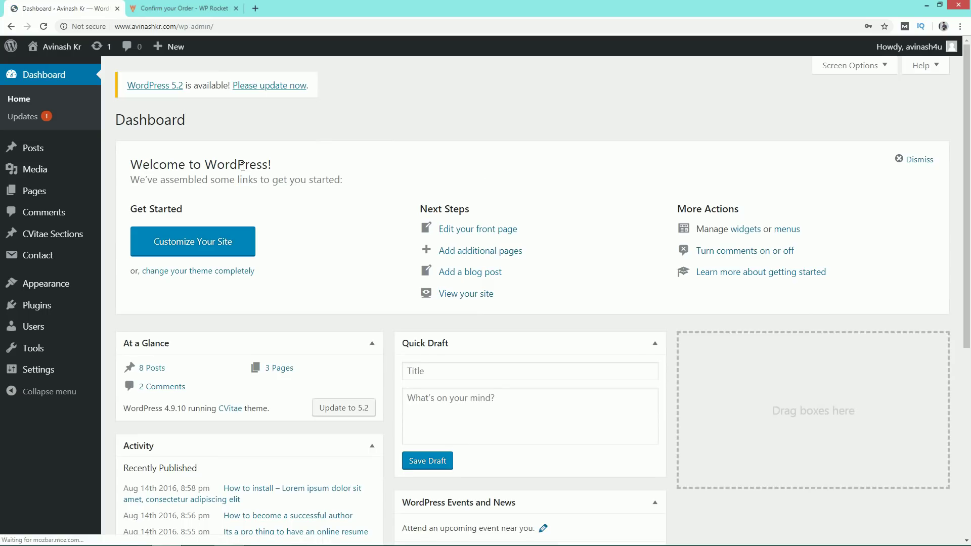
pyautogui.click(36, 306)
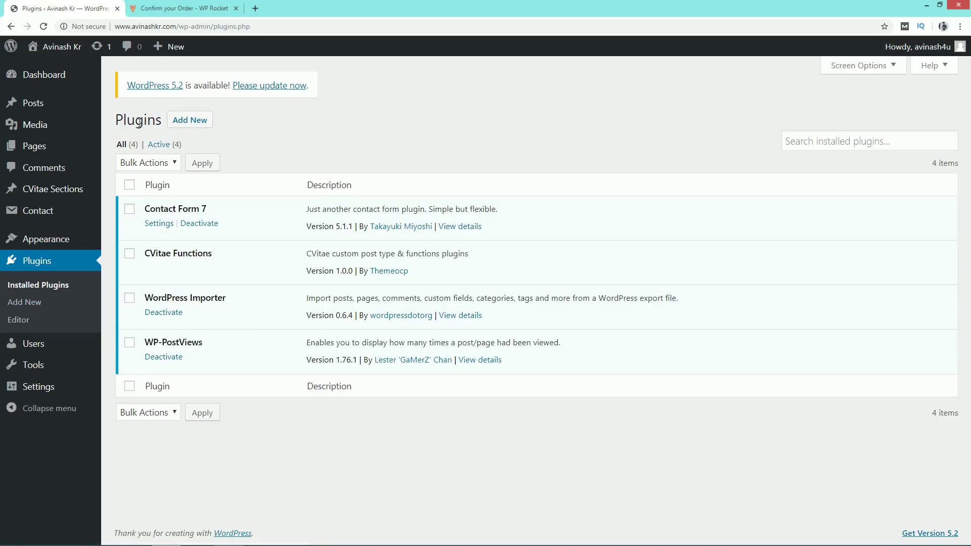
pyautogui.click(197, 129)
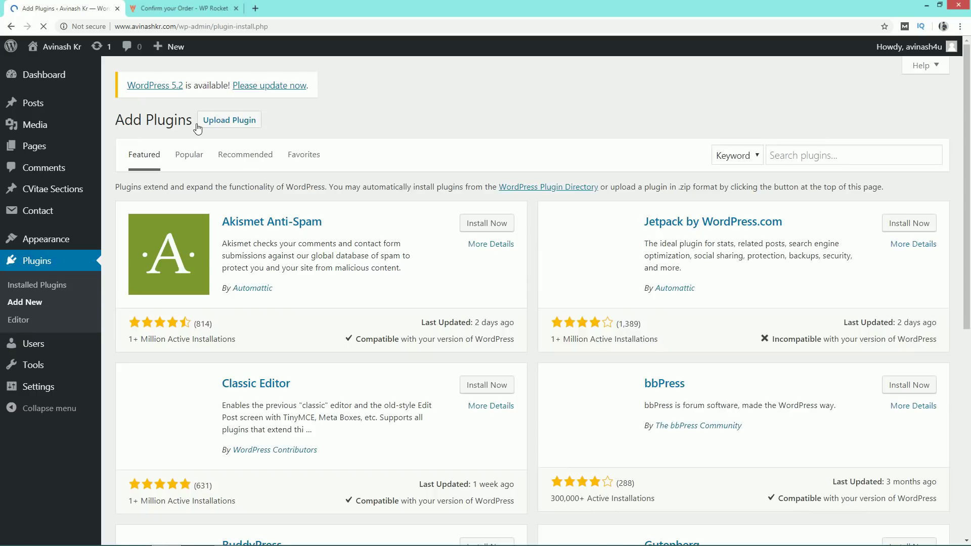
pyautogui.click(217, 127)
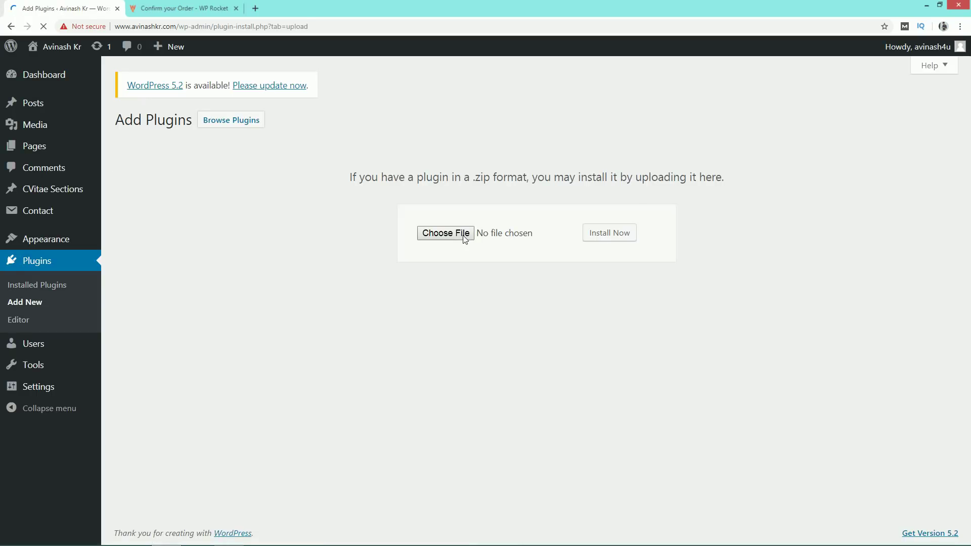
pyautogui.click(462, 234)
pyautogui.click(254, 119)
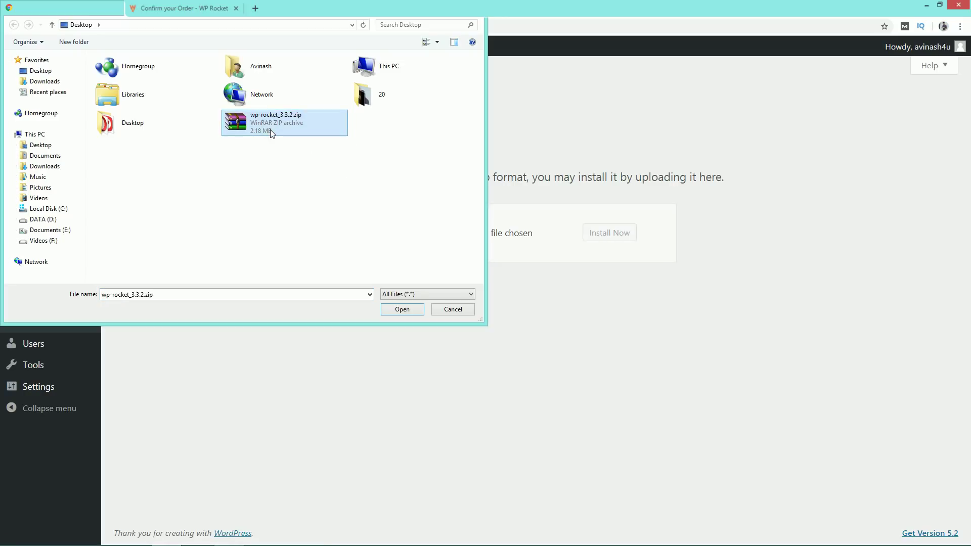
pyautogui.click(400, 311)
pyautogui.click(626, 239)
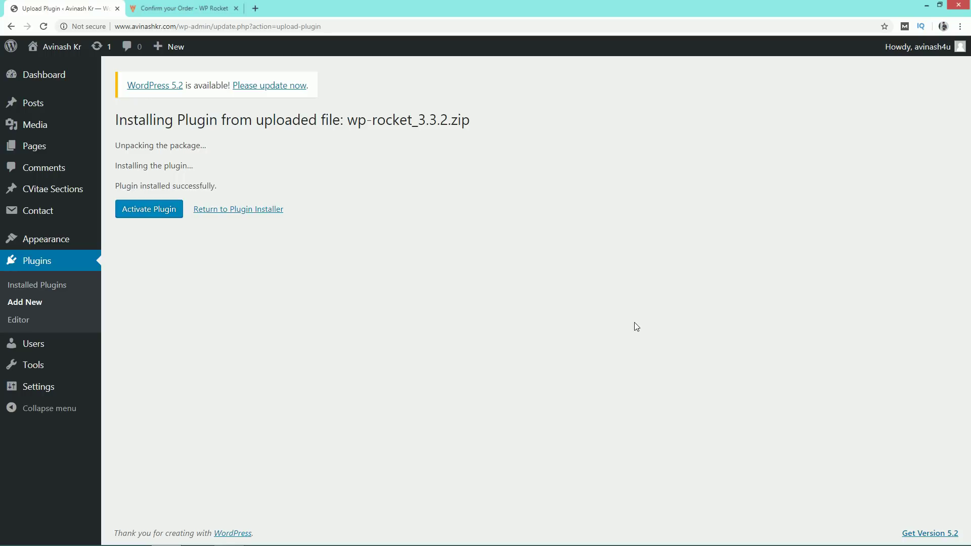
# Activate the WP Rocket plugin, read its ready notice, and go to WP Rocket's settings
pyautogui.click(156, 210)
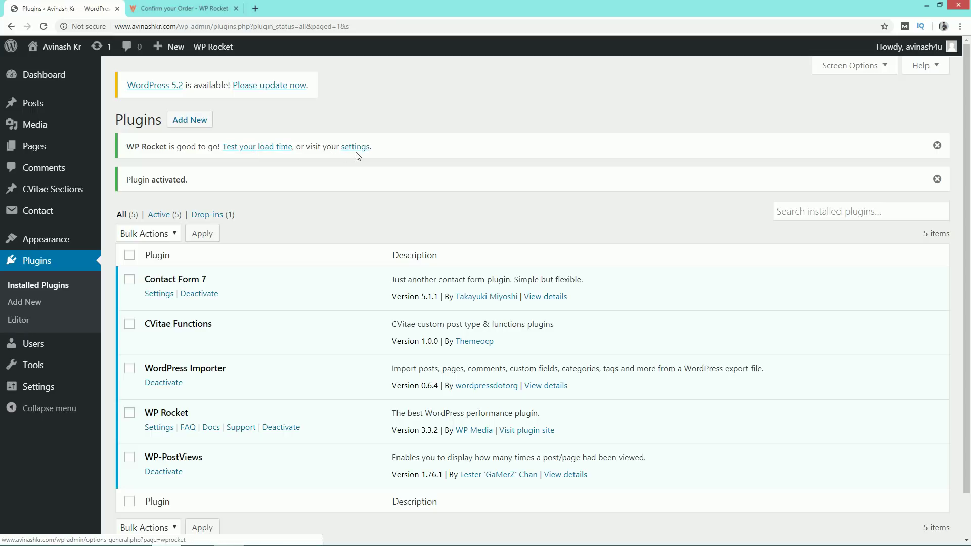
pyautogui.moveTo(144, 147); pyautogui.dragTo(214, 149)
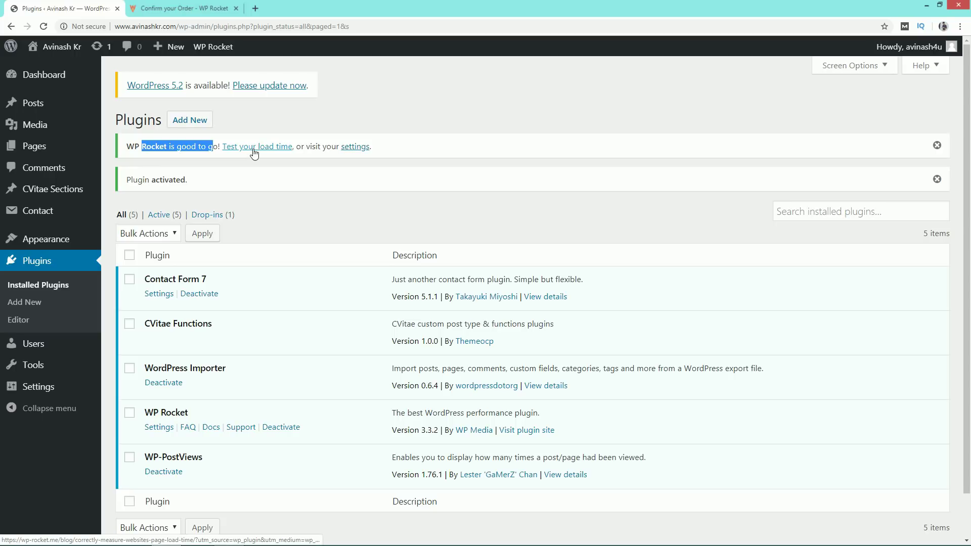
pyautogui.moveTo(306, 147); pyautogui.dragTo(333, 150)
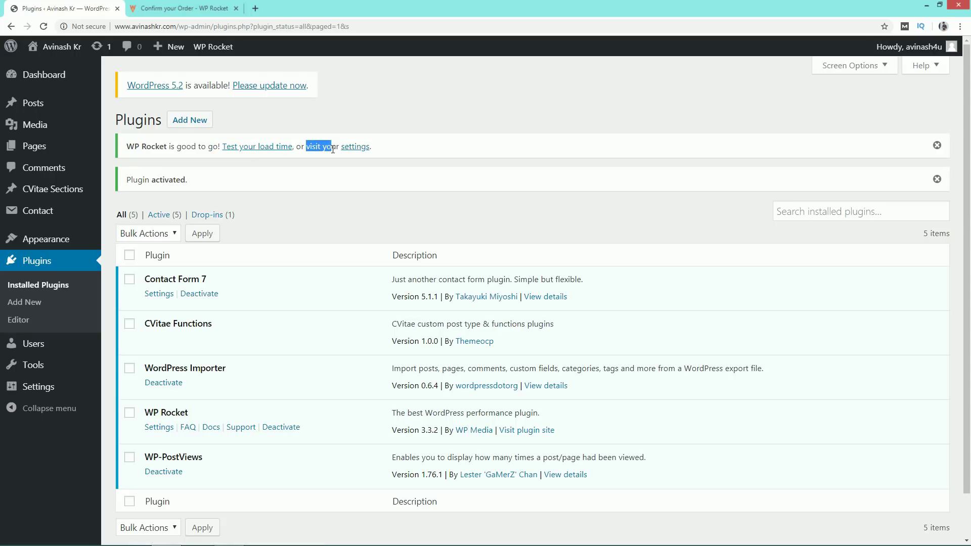
pyautogui.click(333, 150)
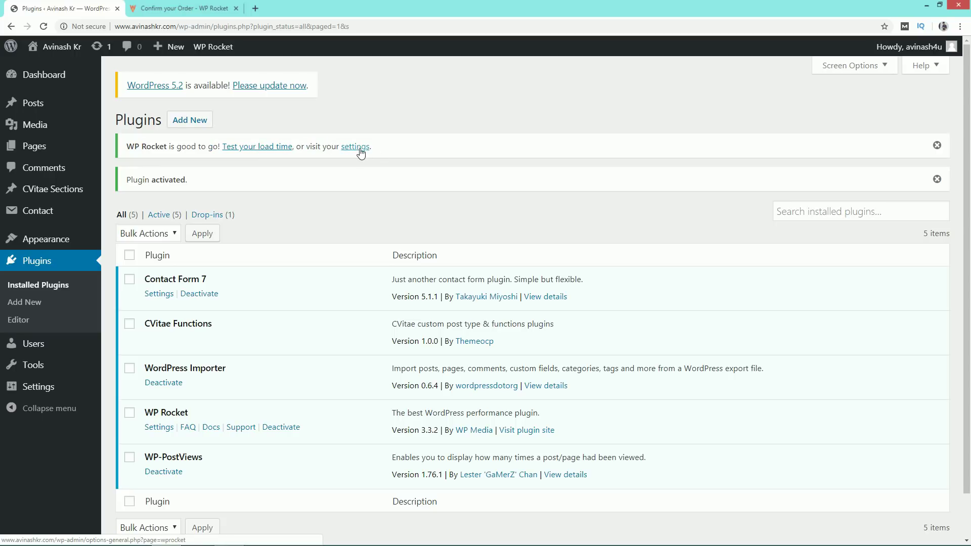
pyautogui.moveTo(38, 387)
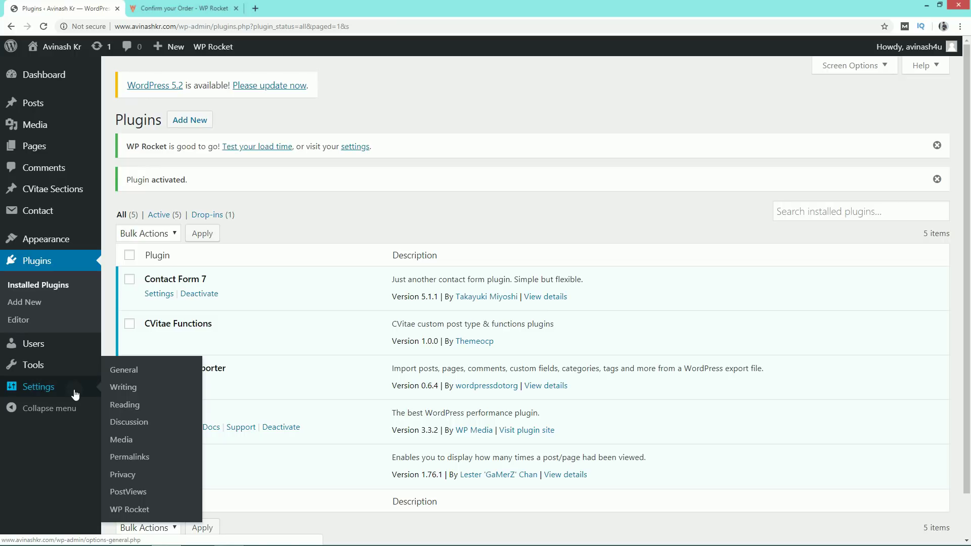
pyautogui.click(129, 511)
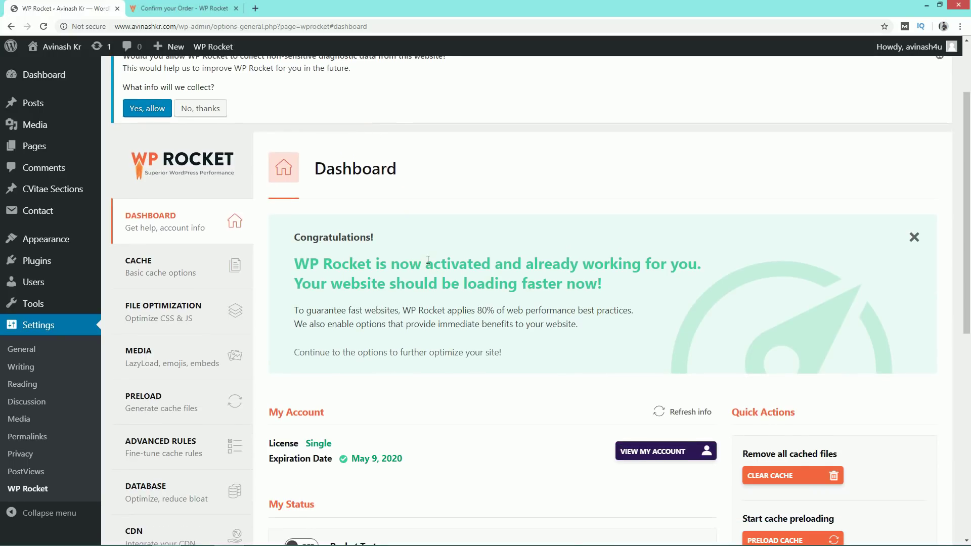
# Enable Minify HTML in WP Rocket's File Optimization settings
pyautogui.click(170, 203)
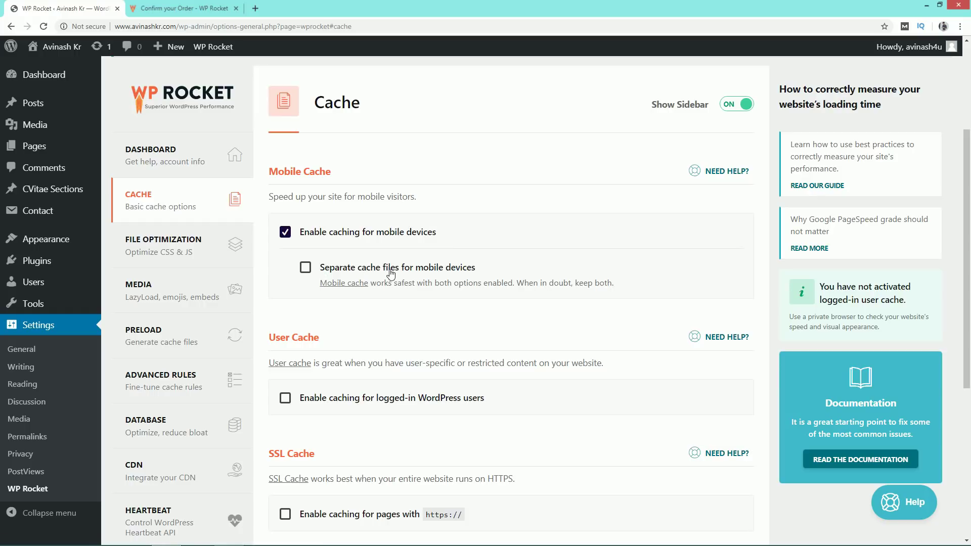
pyautogui.scroll(-1, 390, 274)
pyautogui.scroll(1, 353, 223)
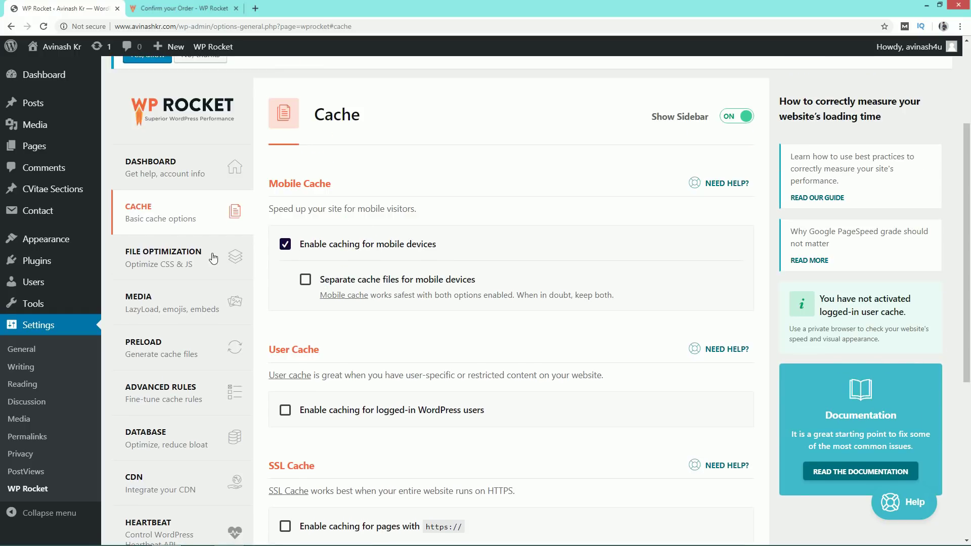
pyautogui.click(173, 265)
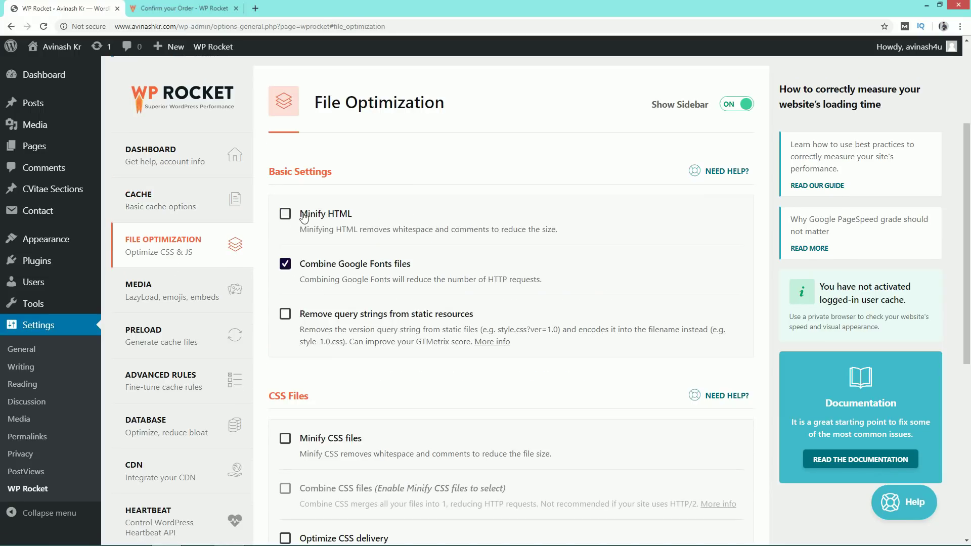
pyautogui.click(286, 214)
# Enable LazyLoad for images in WP Rocket's Media settings
pyautogui.click(169, 291)
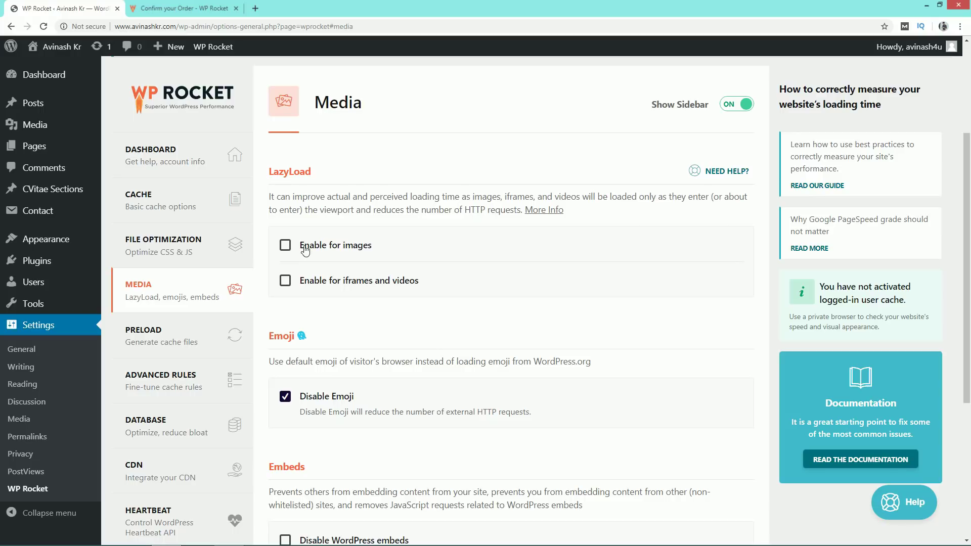
pyautogui.click(286, 248)
pyautogui.scroll(-1, 369, 301)
pyautogui.scroll(-1, 369, 301)
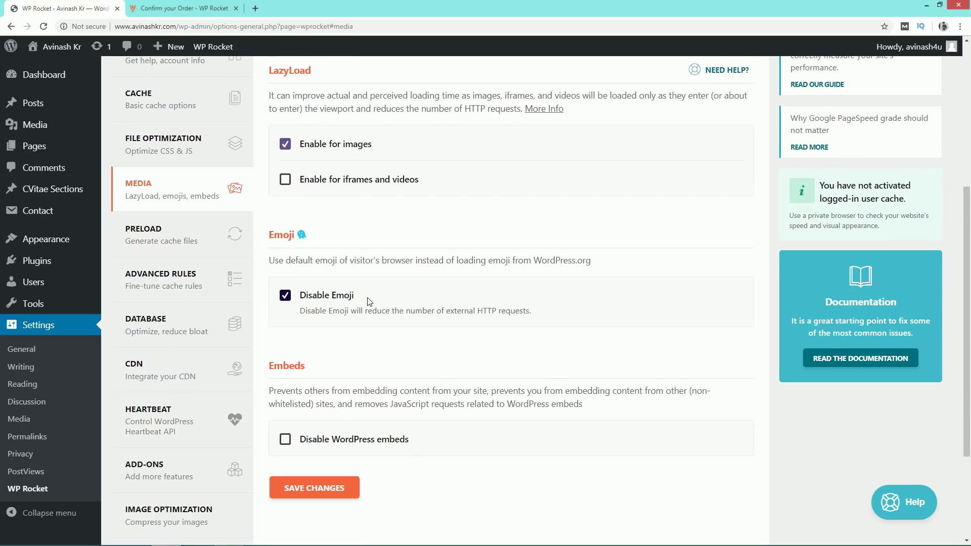
pyautogui.click(187, 430)
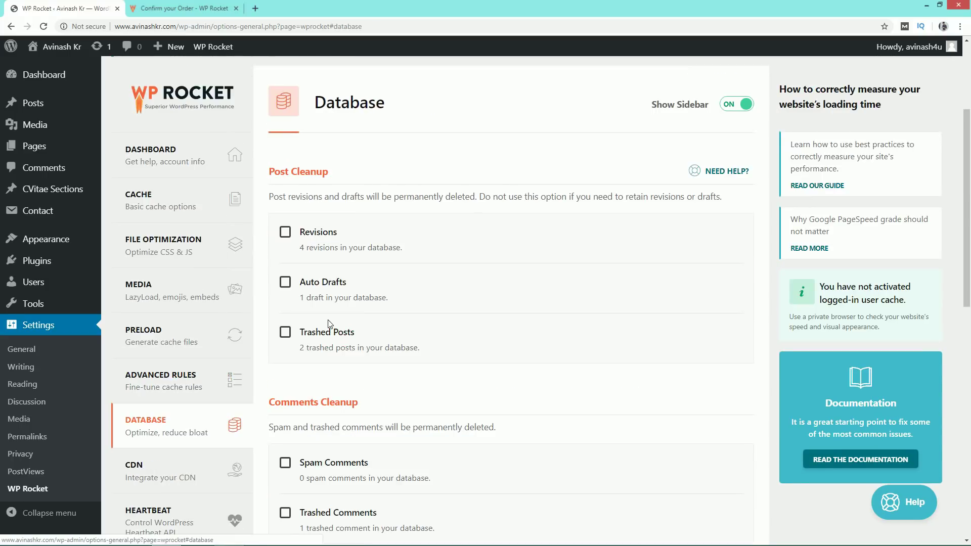
# Mark post revisions, auto drafts, trashed posts, spam and trashed comments for cleanup
pyautogui.click(285, 232)
pyautogui.click(285, 282)
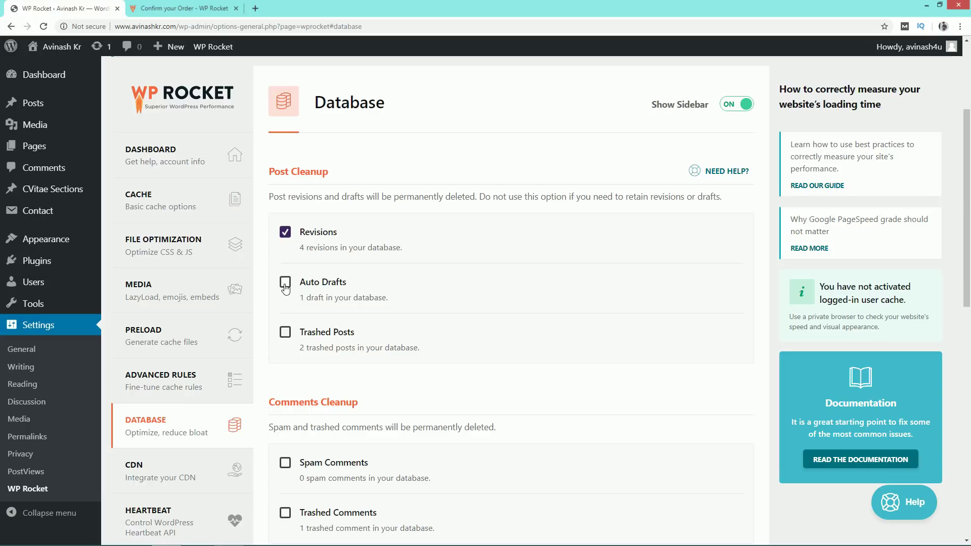
pyautogui.click(285, 333)
pyautogui.scroll(-2, 363, 310)
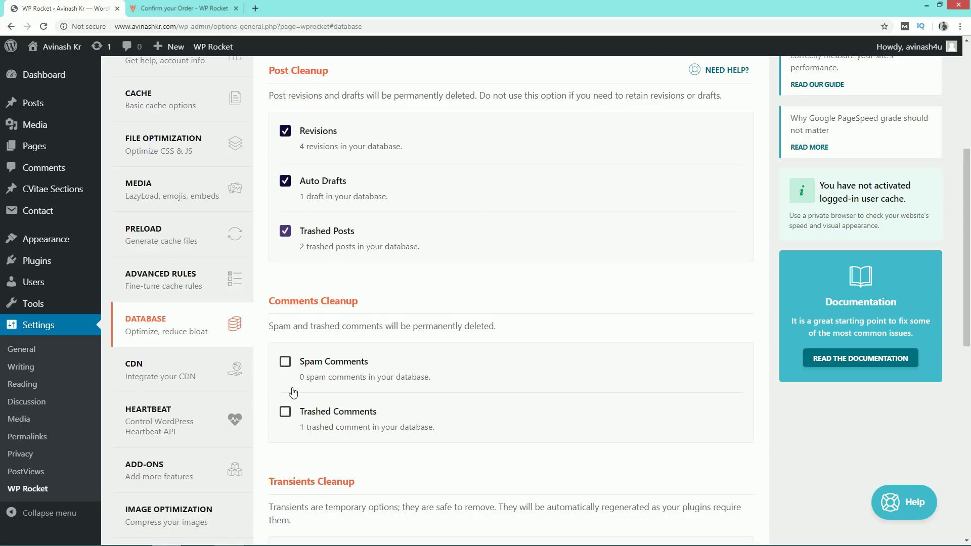
pyautogui.click(285, 361)
pyautogui.click(285, 411)
# Add expired and all transients plus table optimization, then save and run the database cleanup
pyautogui.scroll(-3, 303, 399)
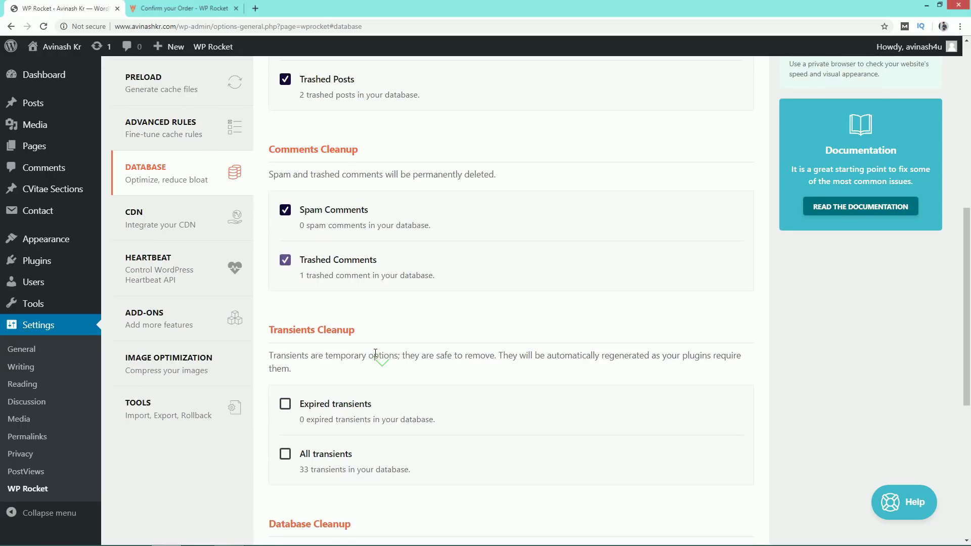
pyautogui.scroll(-1, 379, 344)
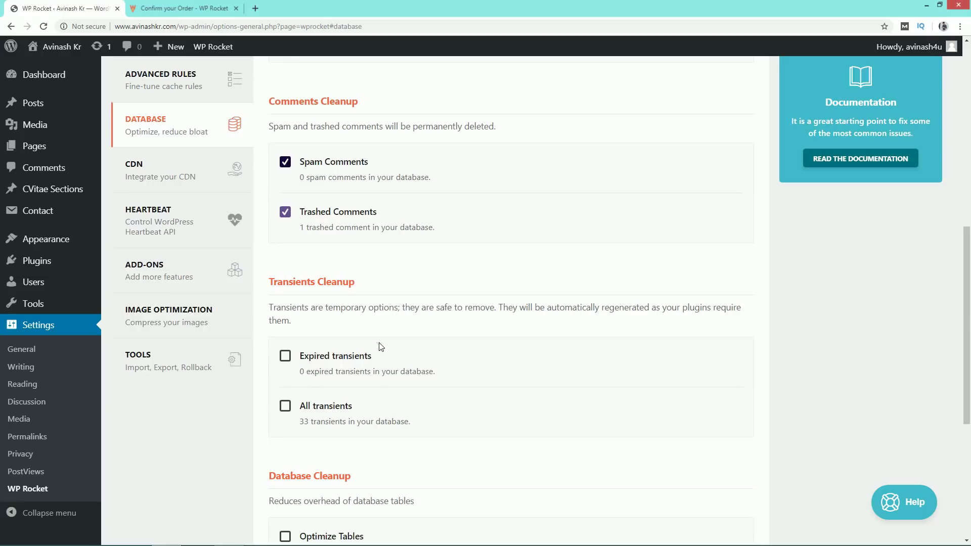
pyautogui.click(286, 353)
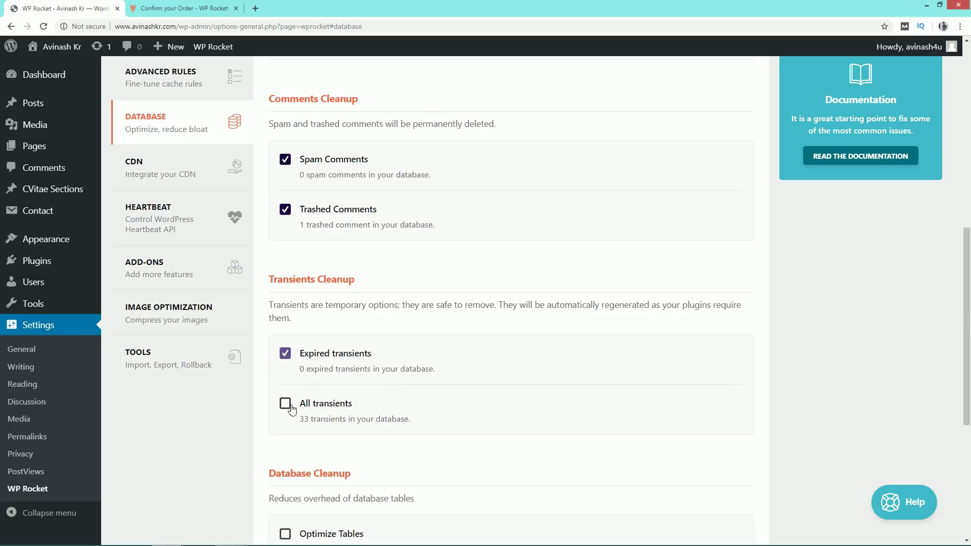
pyautogui.click(285, 404)
pyautogui.scroll(-3, 386, 333)
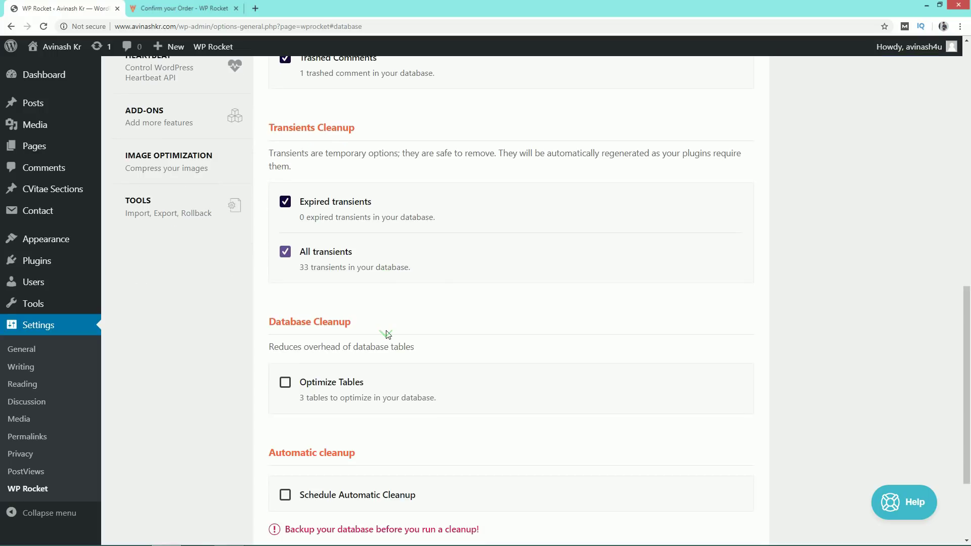
pyautogui.click(285, 384)
pyautogui.scroll(-3, 284, 354)
pyautogui.click(304, 442)
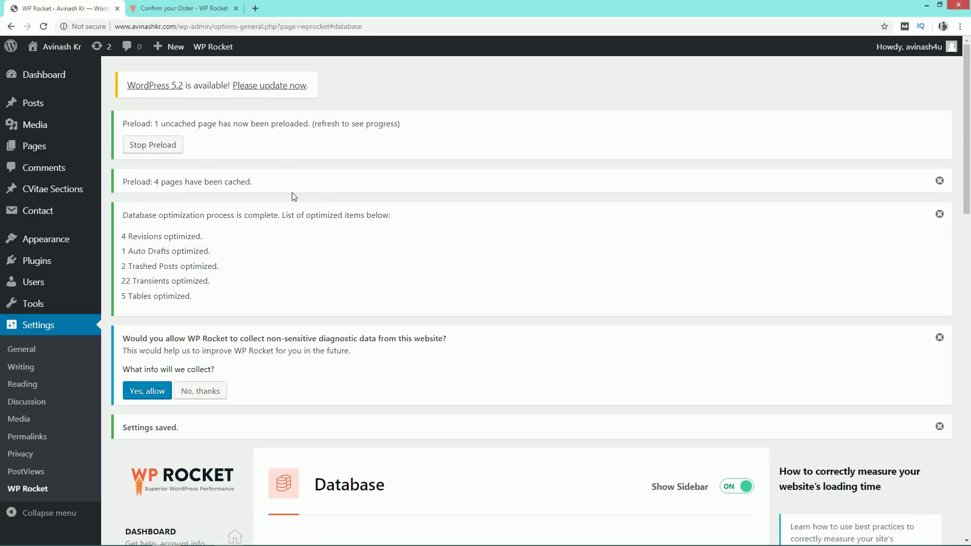
# Return to WP Rocket's Media settings and scroll through them
pyautogui.scroll(-3, 255, 252)
pyautogui.scroll(-1, 254, 251)
pyautogui.click(172, 298)
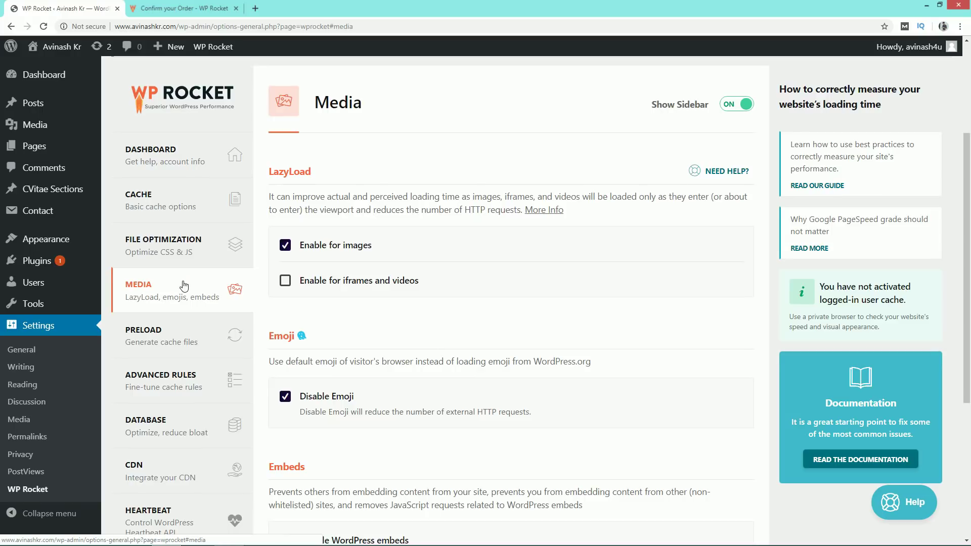
pyautogui.scroll(-2, 182, 303)
pyautogui.scroll(-2, 180, 417)
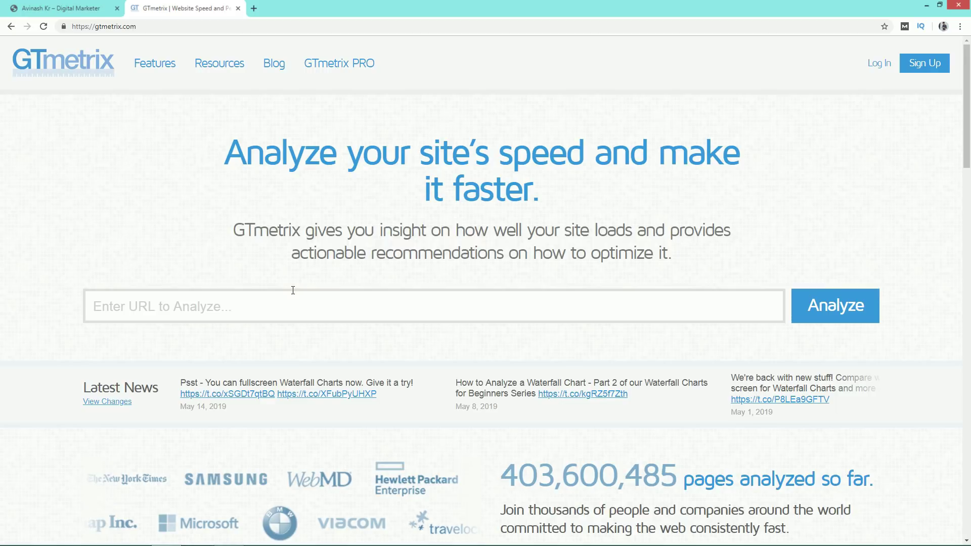
pyautogui.click(127, 299)
pyautogui.write('http://www.avinashkr.com/')
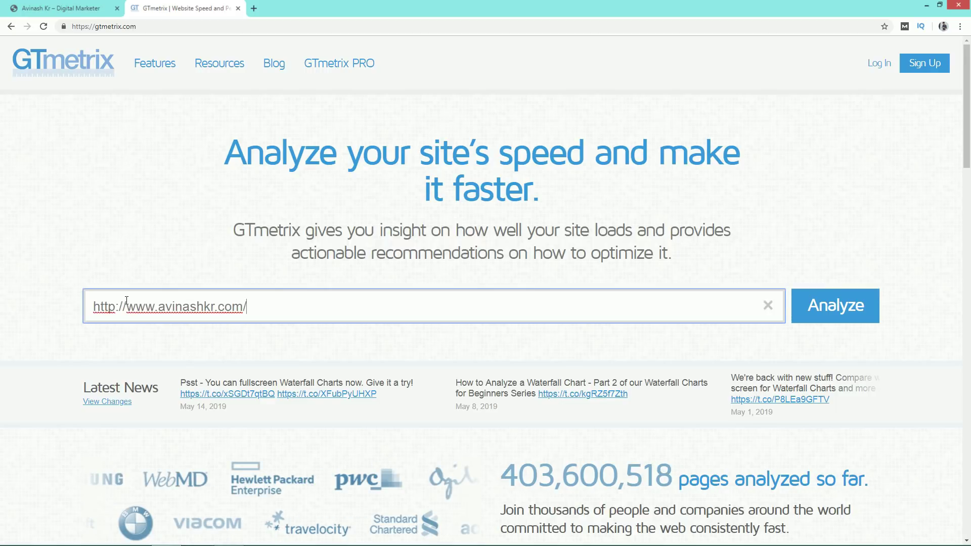
pyautogui.press('Return')
pyautogui.click(837, 305)
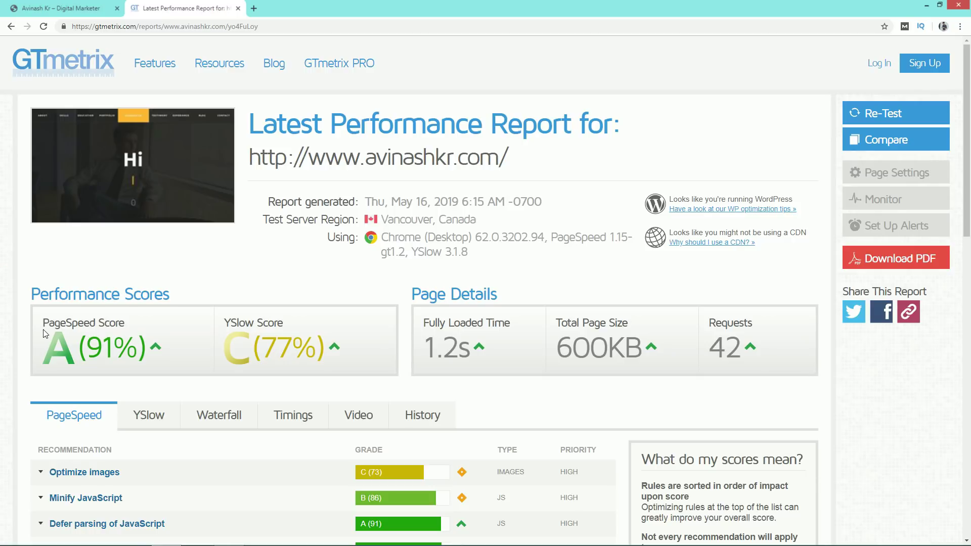
pyautogui.moveTo(43, 323); pyautogui.dragTo(124, 324)
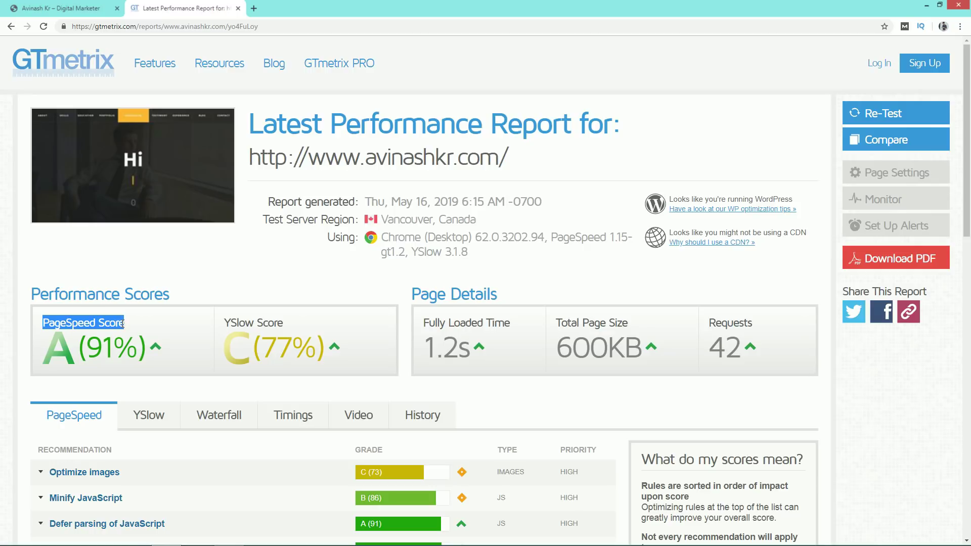
pyautogui.click(123, 324)
pyautogui.tripleClick(132, 327)
pyautogui.click(132, 327)
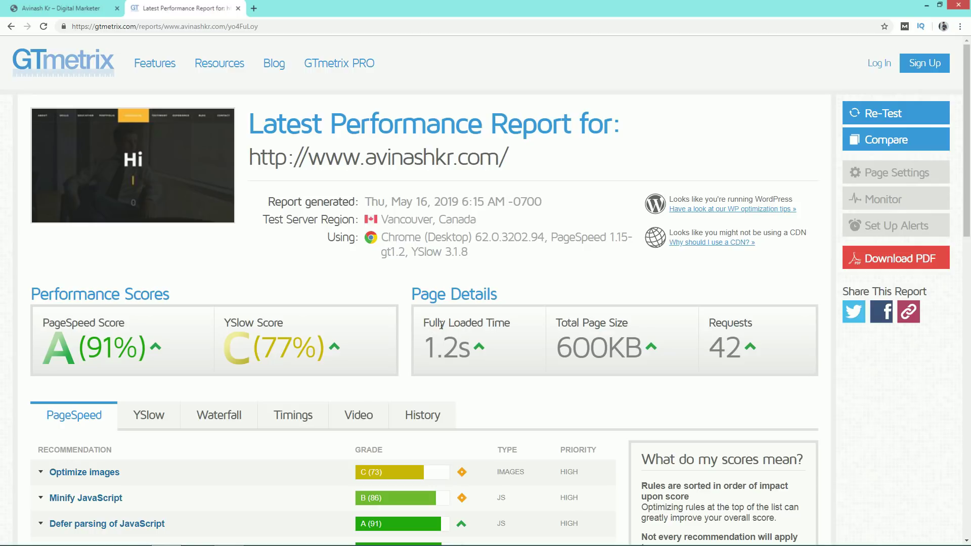
pyautogui.moveTo(424, 323); pyautogui.dragTo(501, 323)
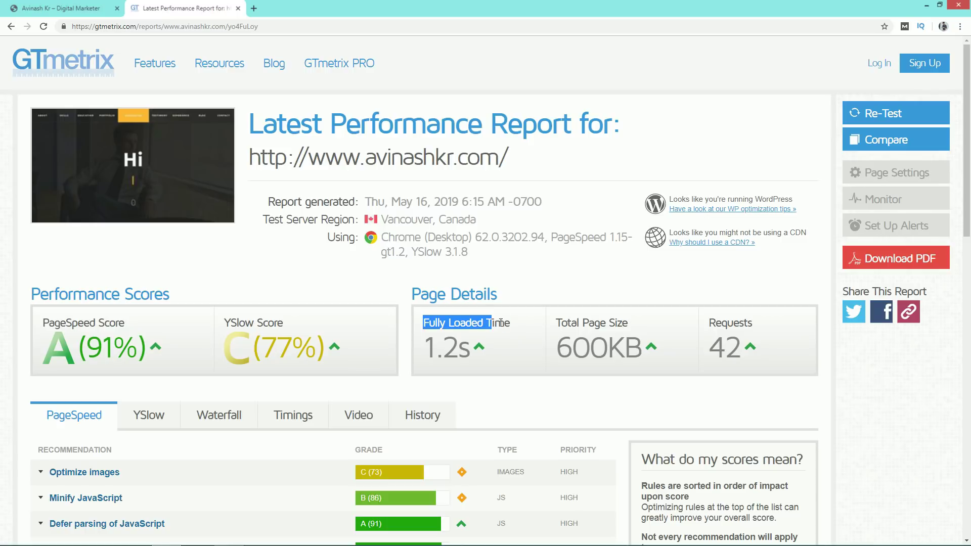
pyautogui.click(501, 323)
pyautogui.moveTo(560, 323); pyautogui.dragTo(622, 322)
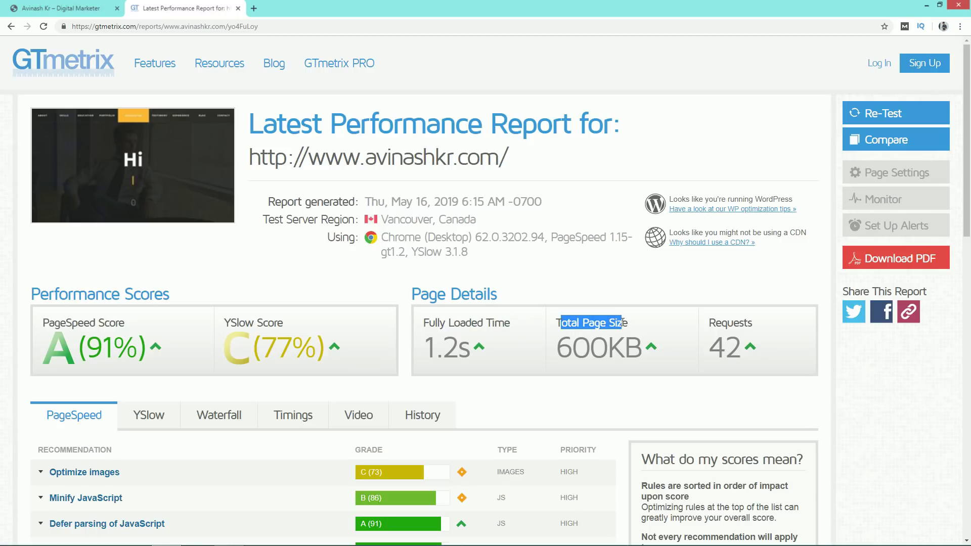
pyautogui.moveTo(708, 323); pyautogui.dragTo(758, 328)
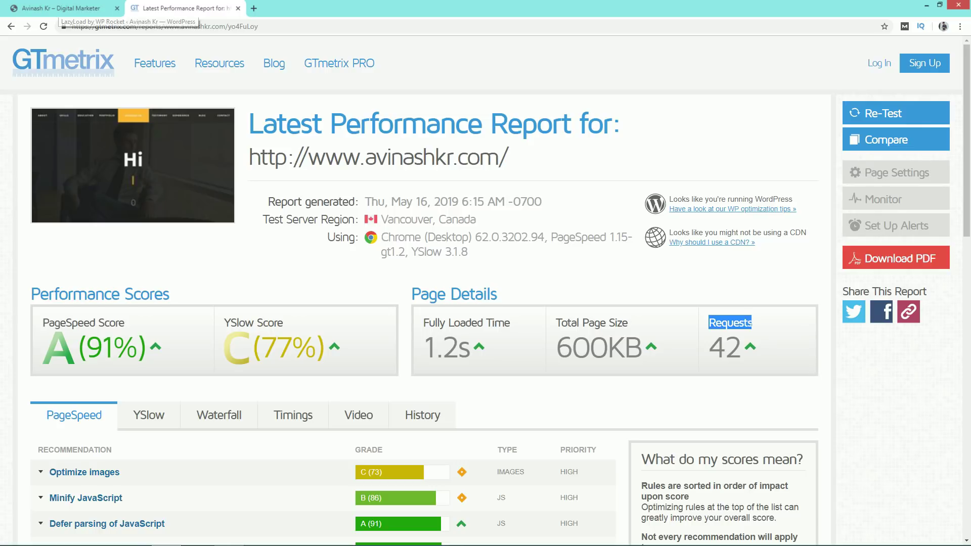
pyautogui.click(711, 325)
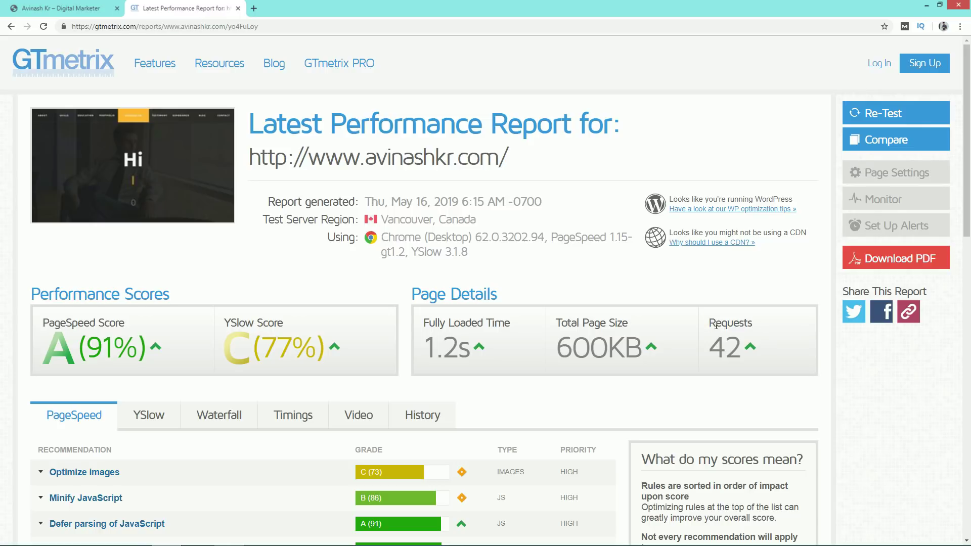
pyautogui.doubleClick(716, 326)
pyautogui.click(763, 326)
pyautogui.scroll(-6, 657, 378)
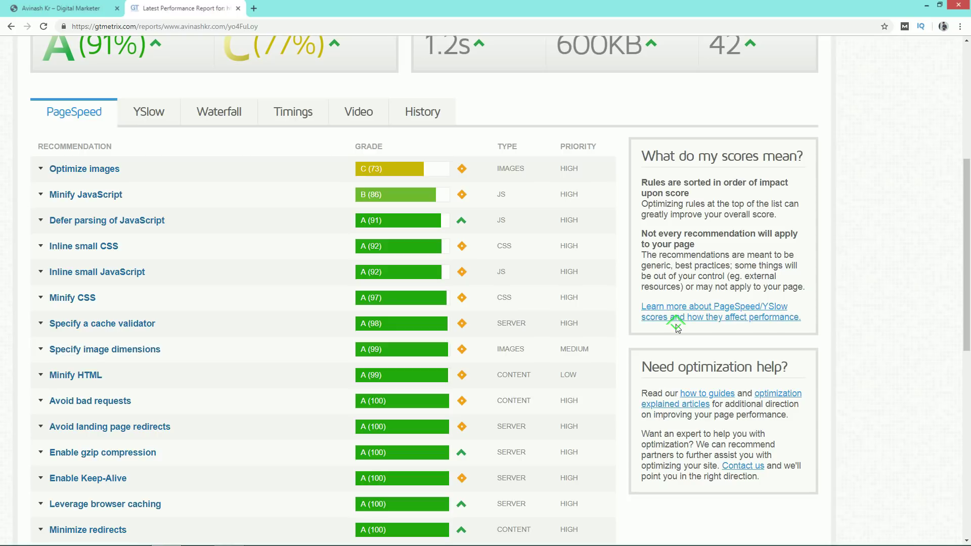
pyautogui.scroll(6, 677, 327)
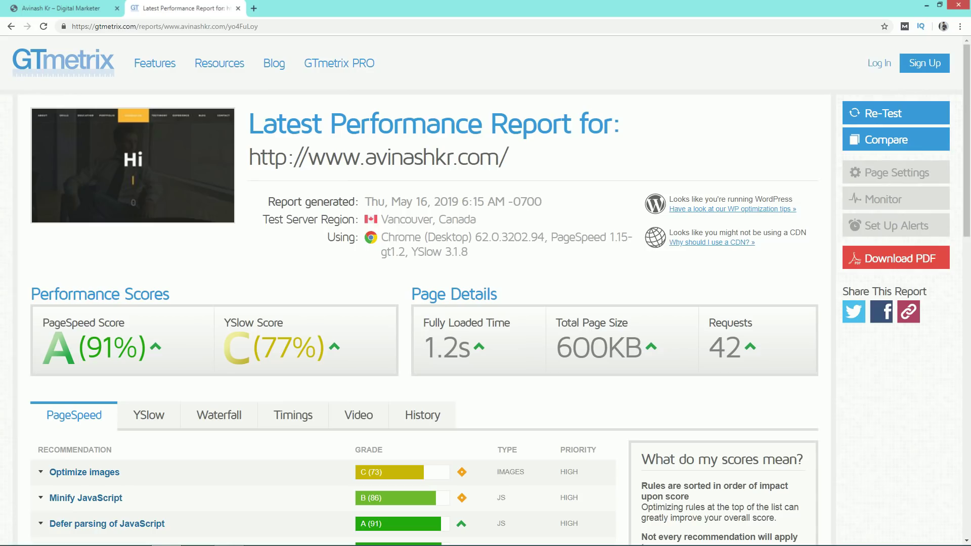